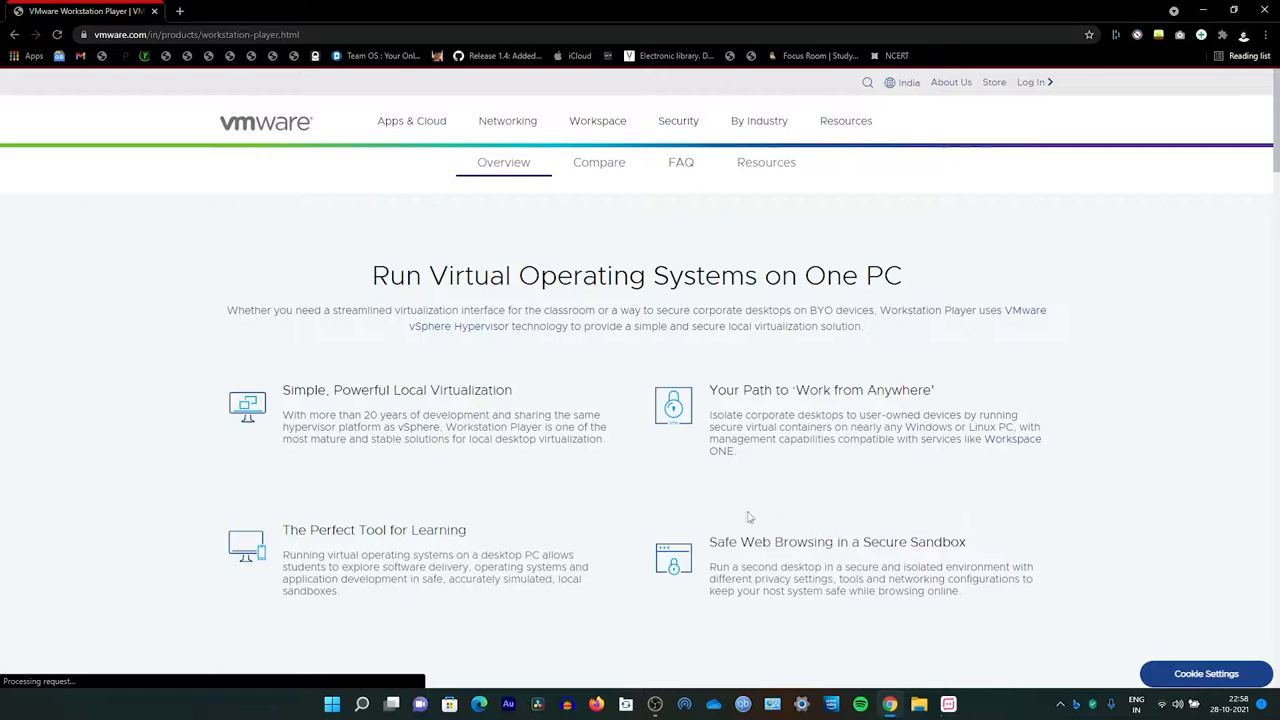
Step: Browse the Workstation Player product overview and open its download page
scroll(668, 510, down, 6)
scroll(720, 492, down, 10)
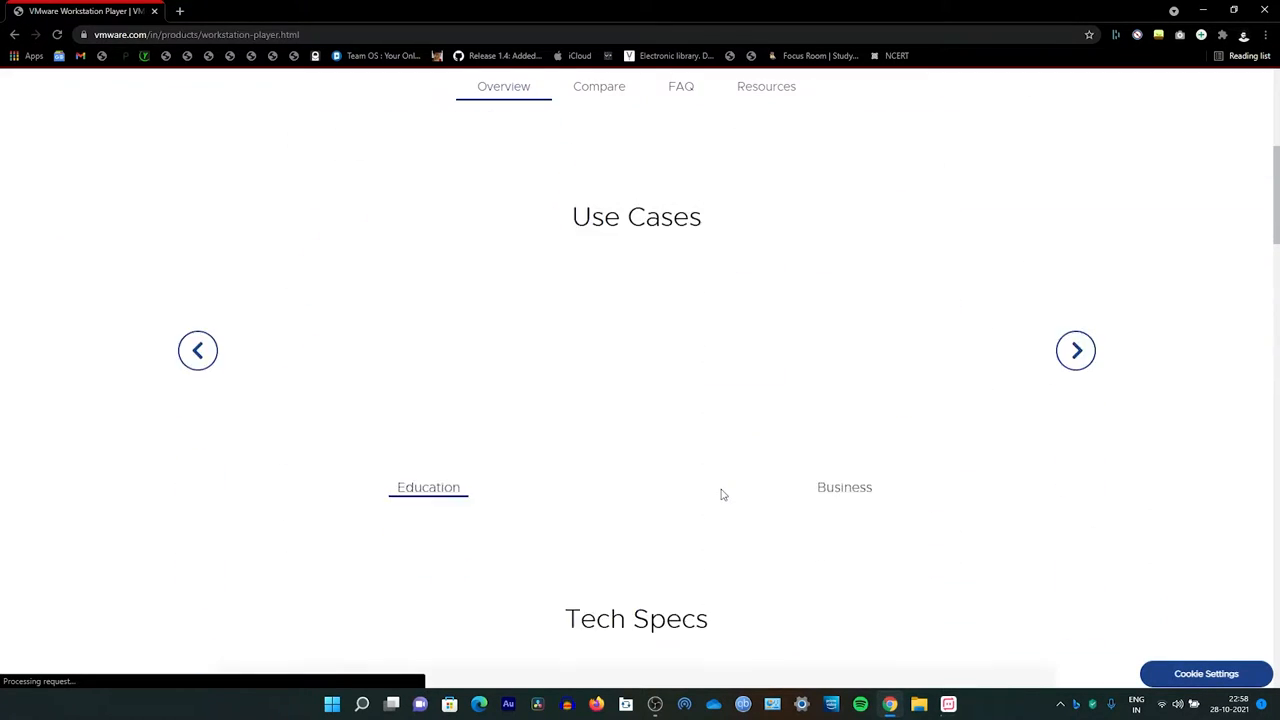
scroll(723, 494, up, 15)
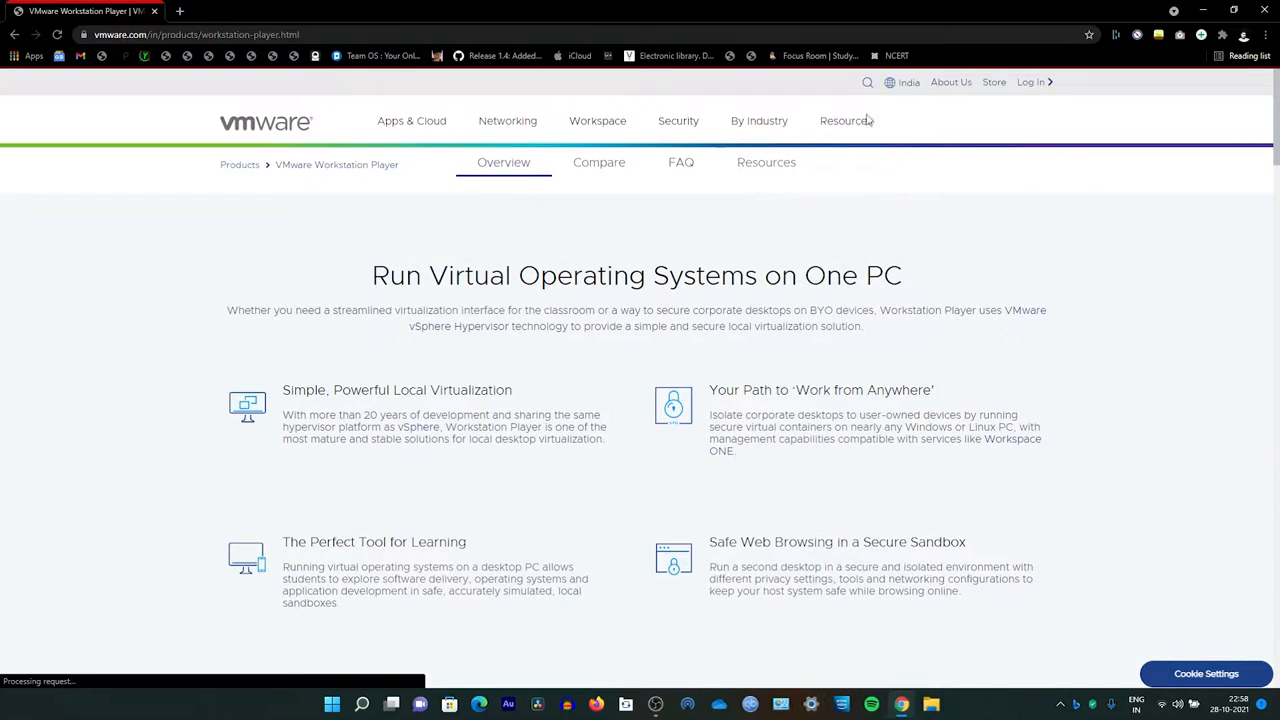
scroll(679, 446, down, 10)
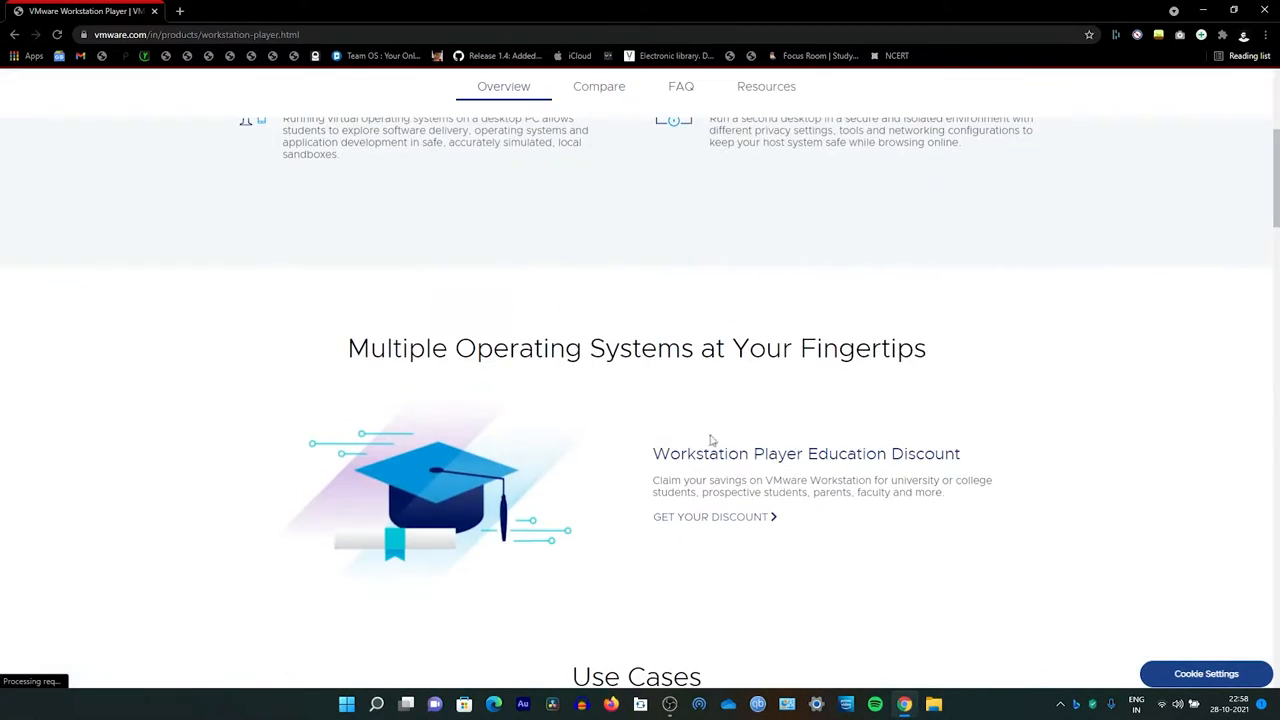
scroll(732, 434, down, 15)
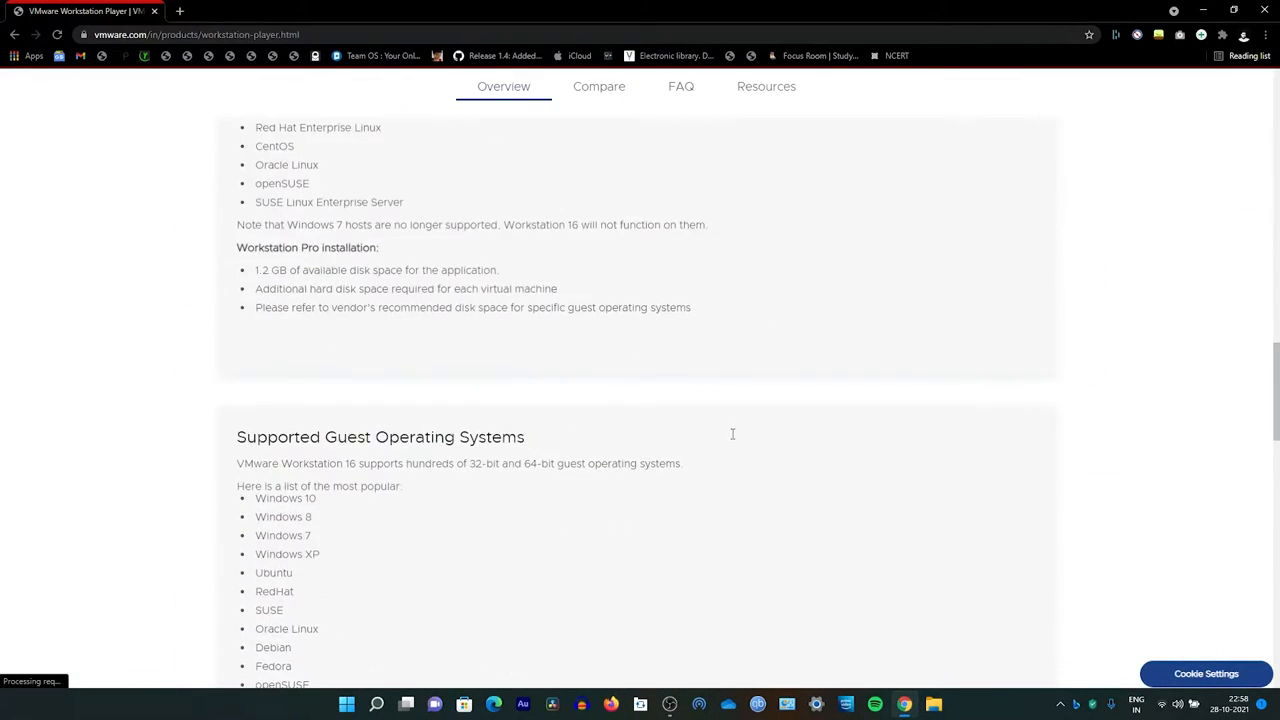
scroll(732, 438, up, 3)
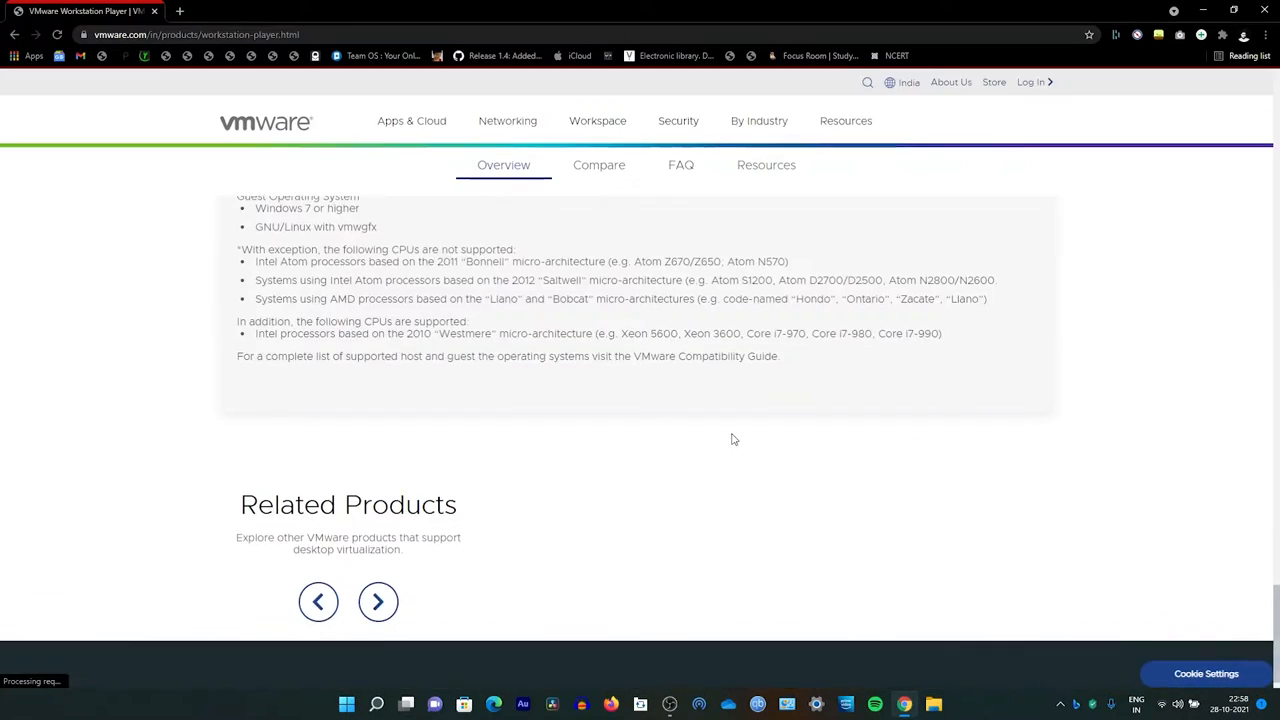
scroll(731, 434, down, 4)
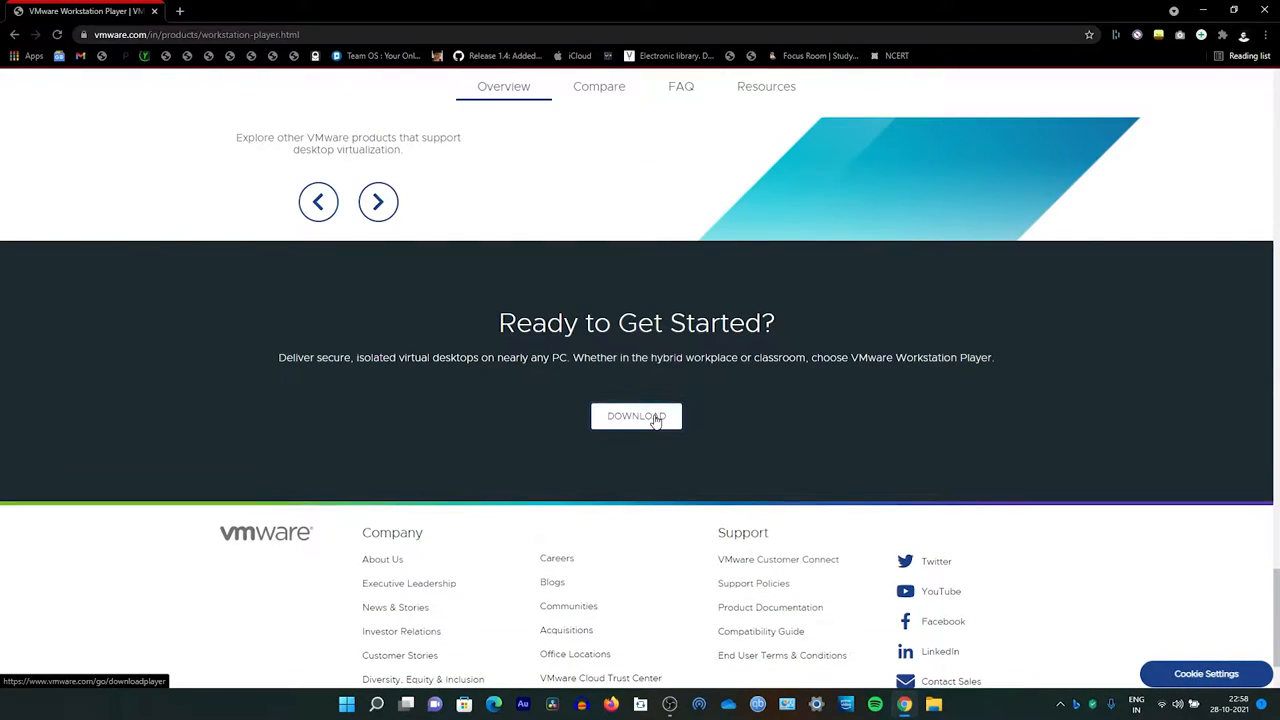
click(655, 418)
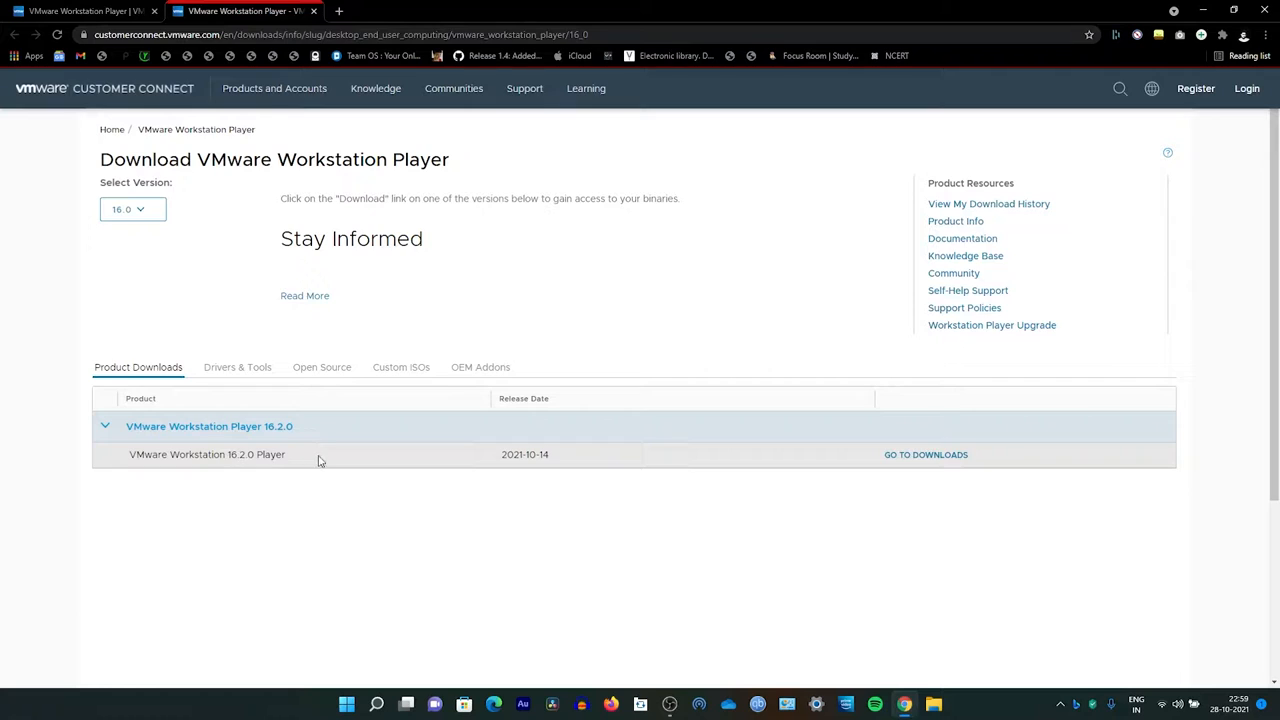
Step: Download VMware Workstation 16.2.0 Player for Windows 64-bit, allowing popups on the site
click(926, 455)
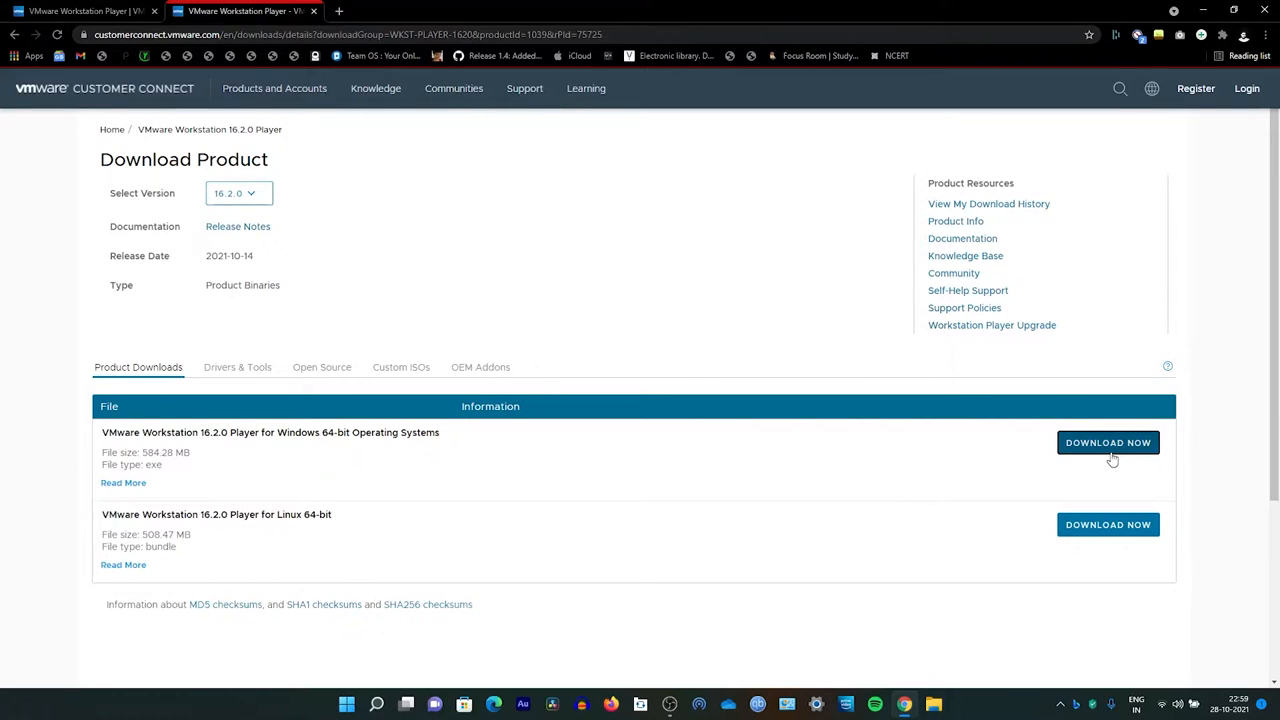
click(1112, 458)
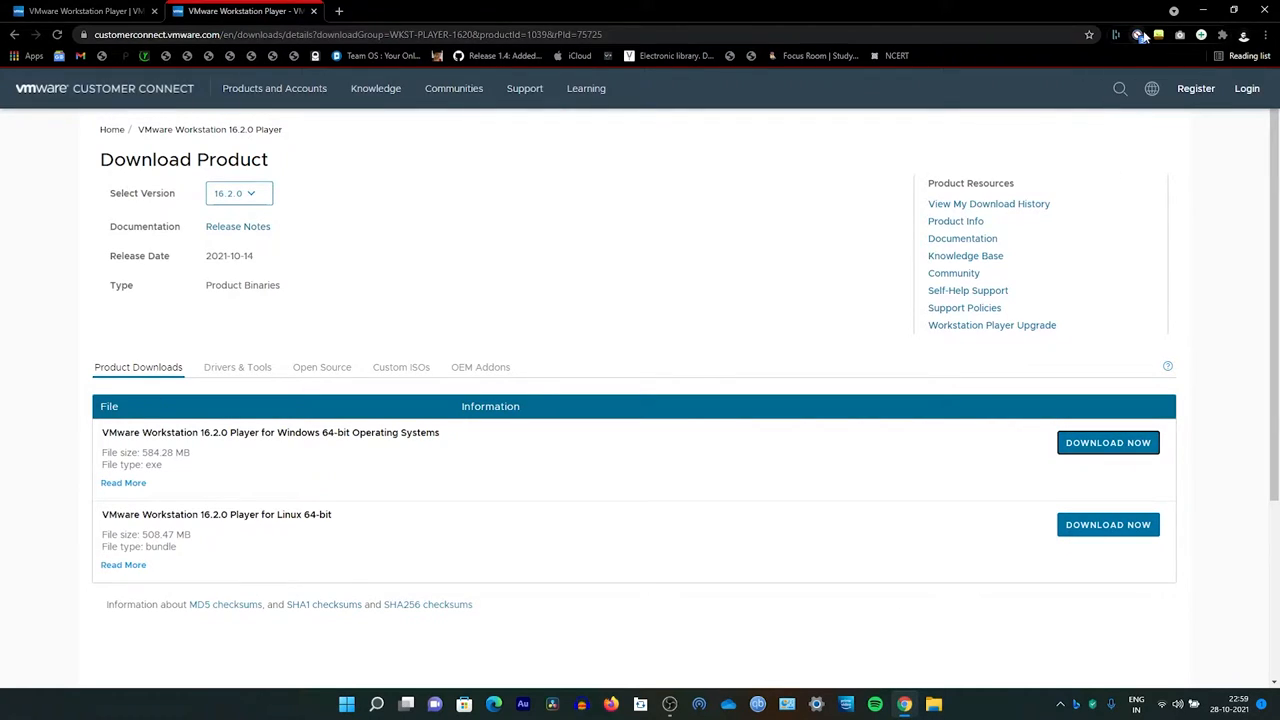
click(1137, 35)
click(1072, 266)
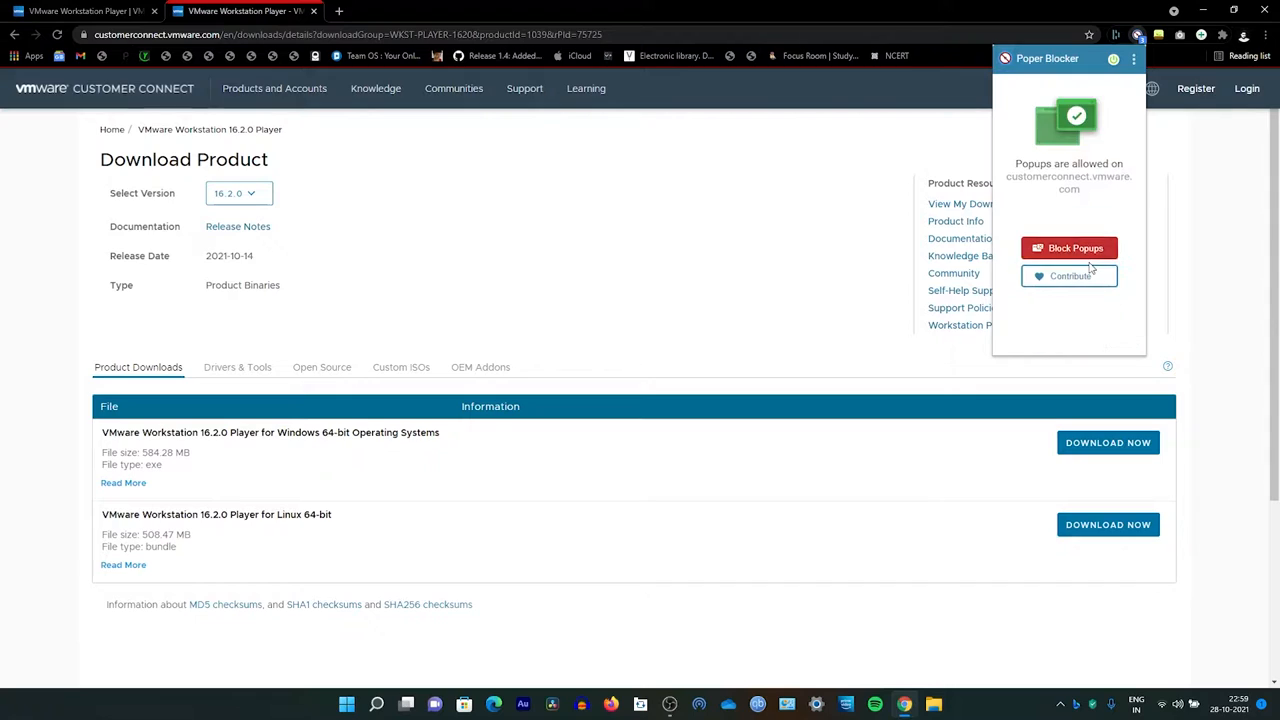
click(1118, 444)
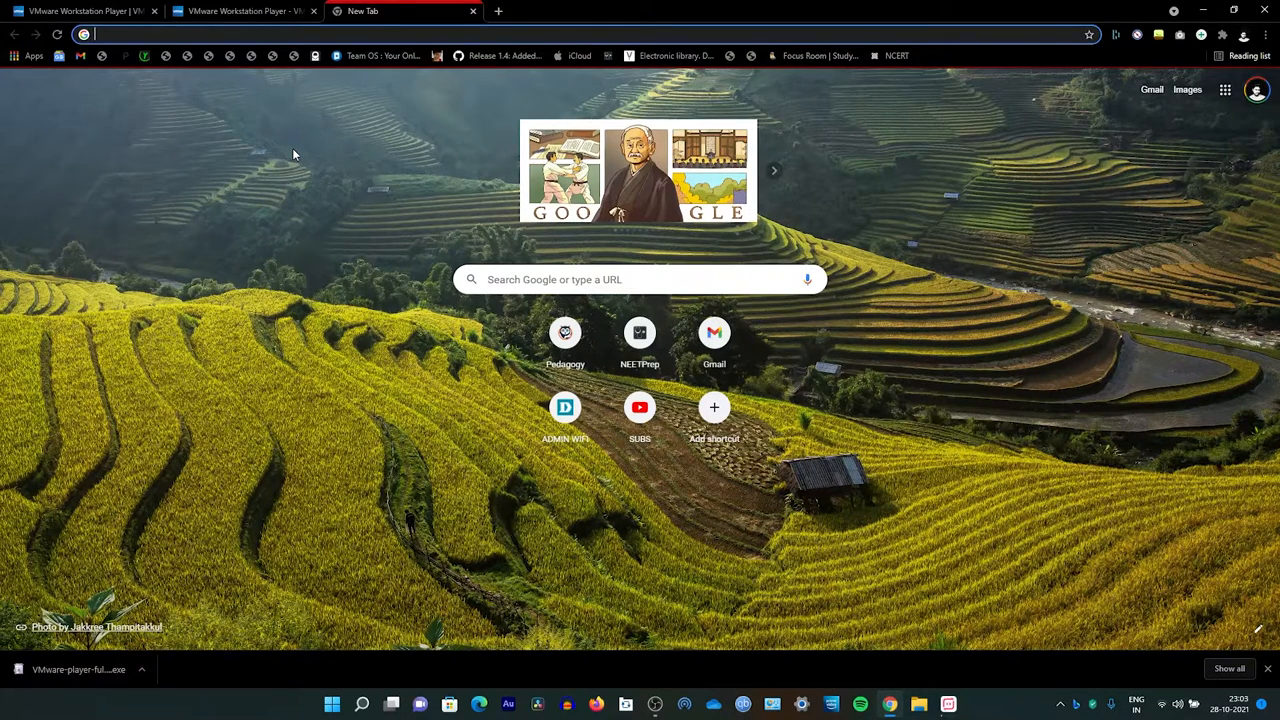
Step: Search for pop os, open the System76 Pop!_OS site and download the Pop!_OS 21.04 ISO
text(pop os)
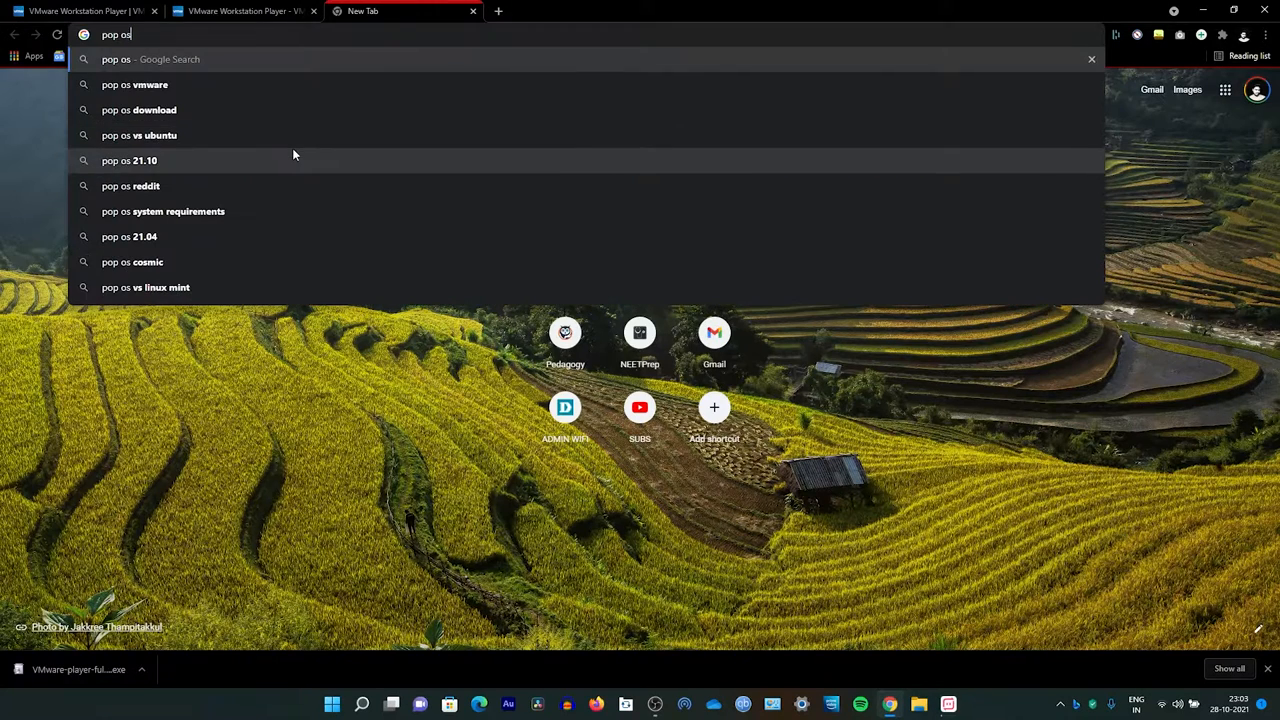
key(Return)
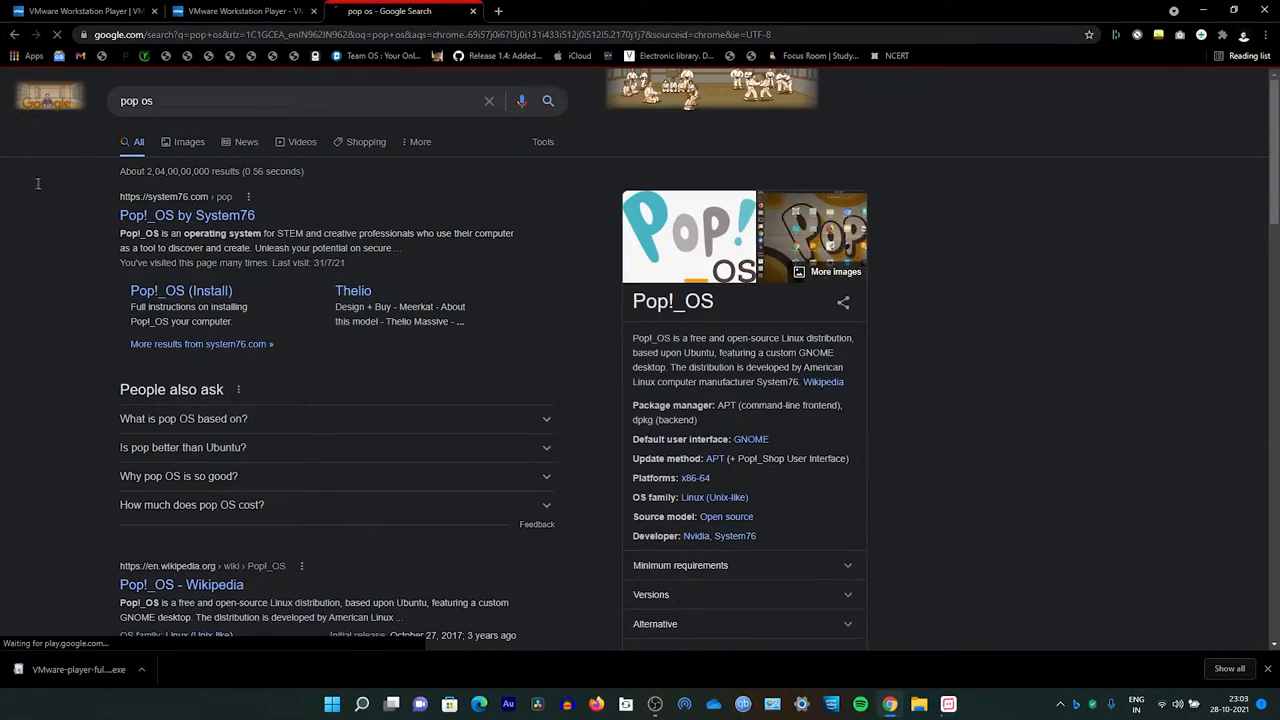
click(206, 216)
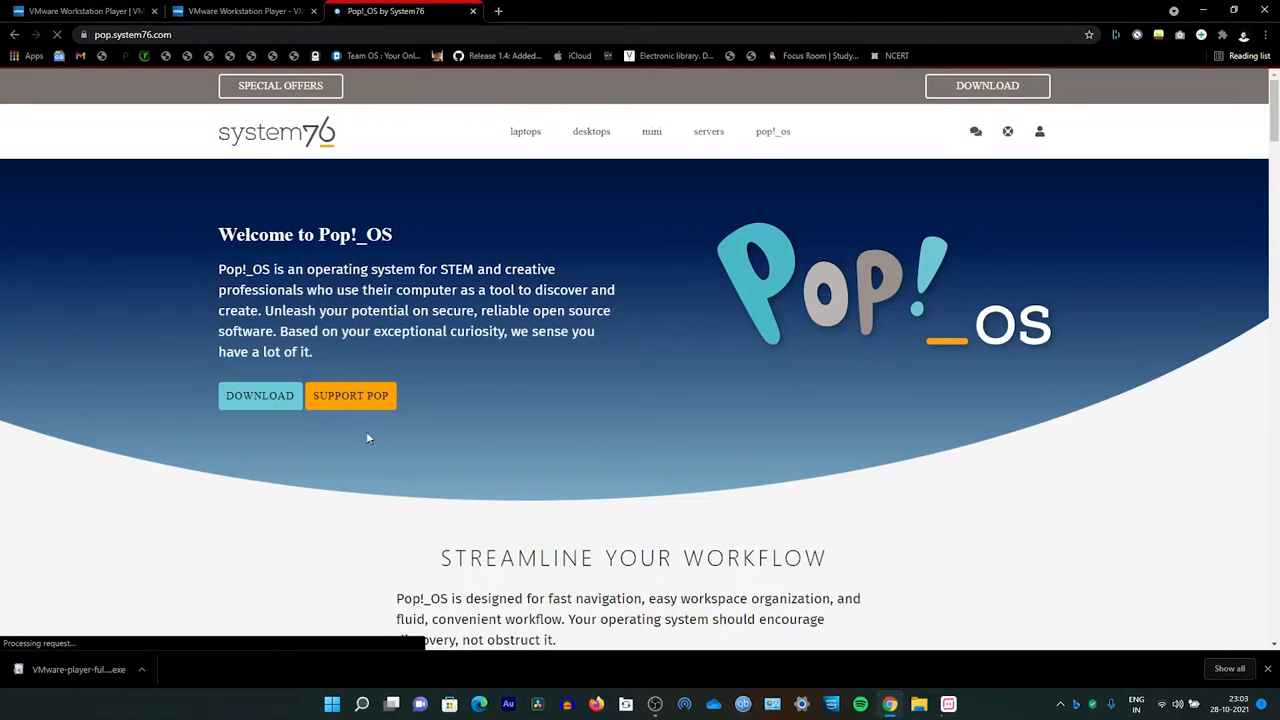
click(258, 402)
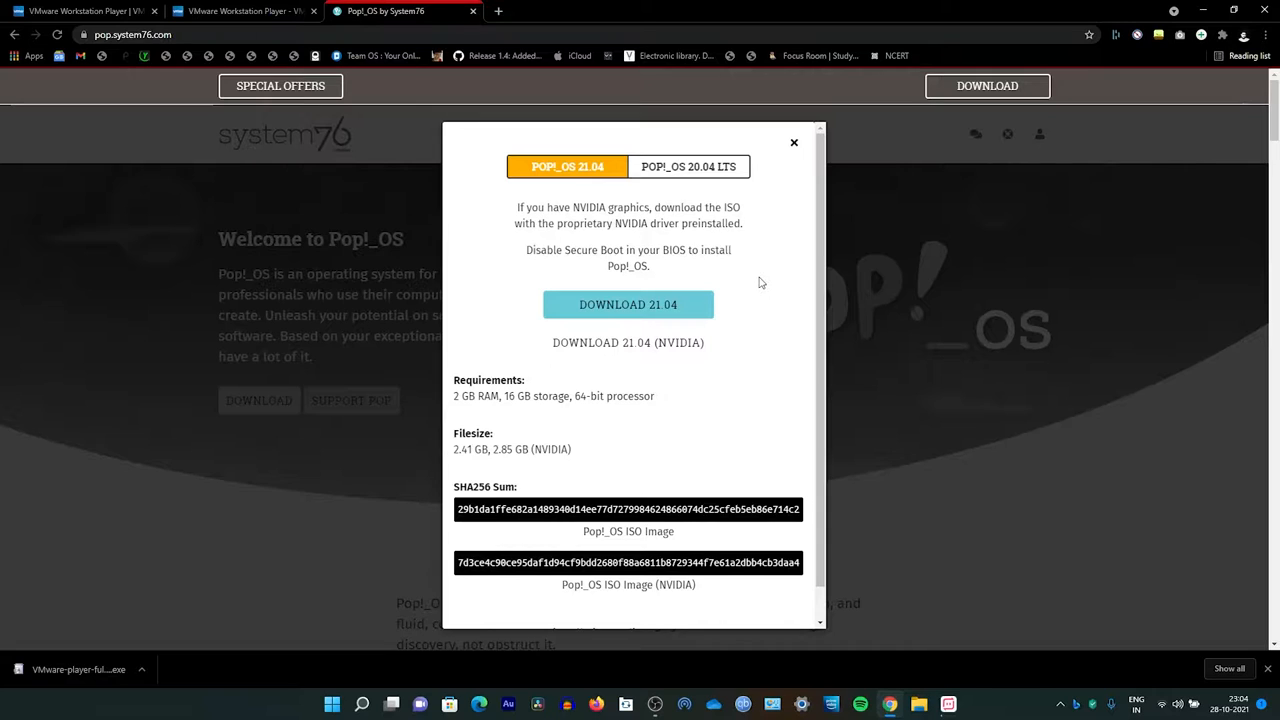
click(665, 305)
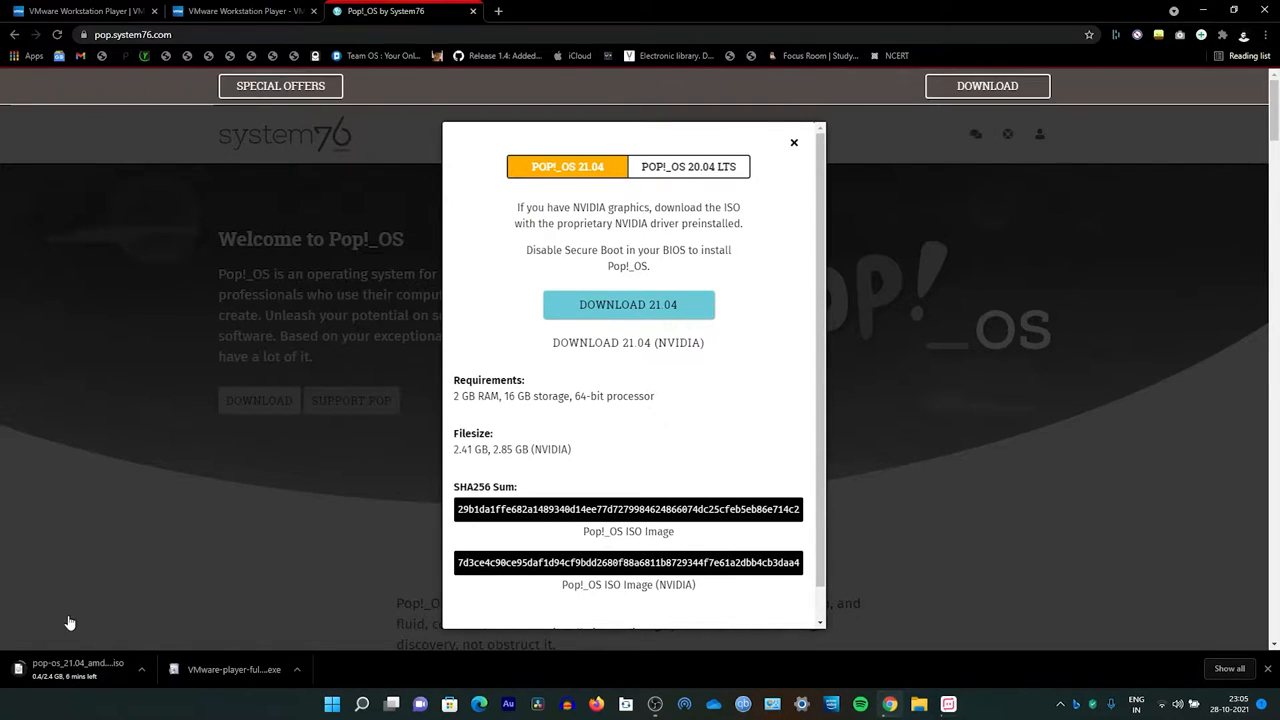
Step: Run the downloaded VMware Player installer, dismiss the duplicate-setup error and bring up the setup wizard
click(234, 669)
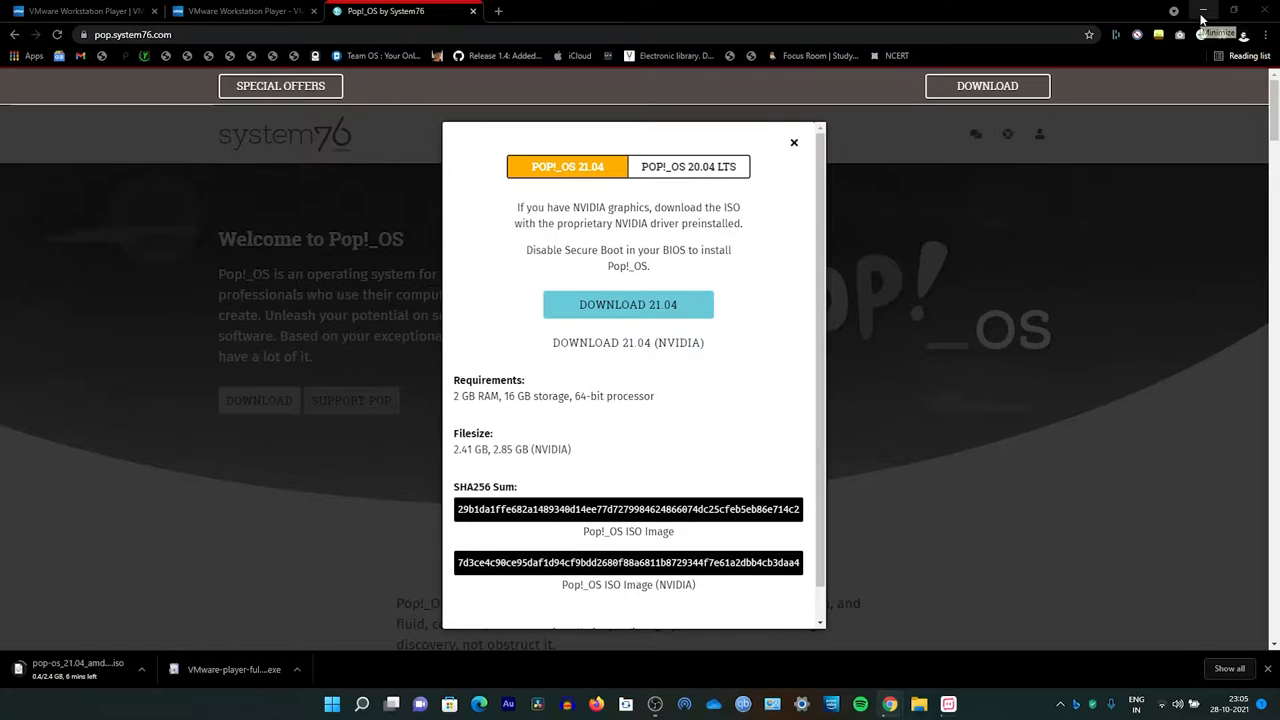
click(1203, 18)
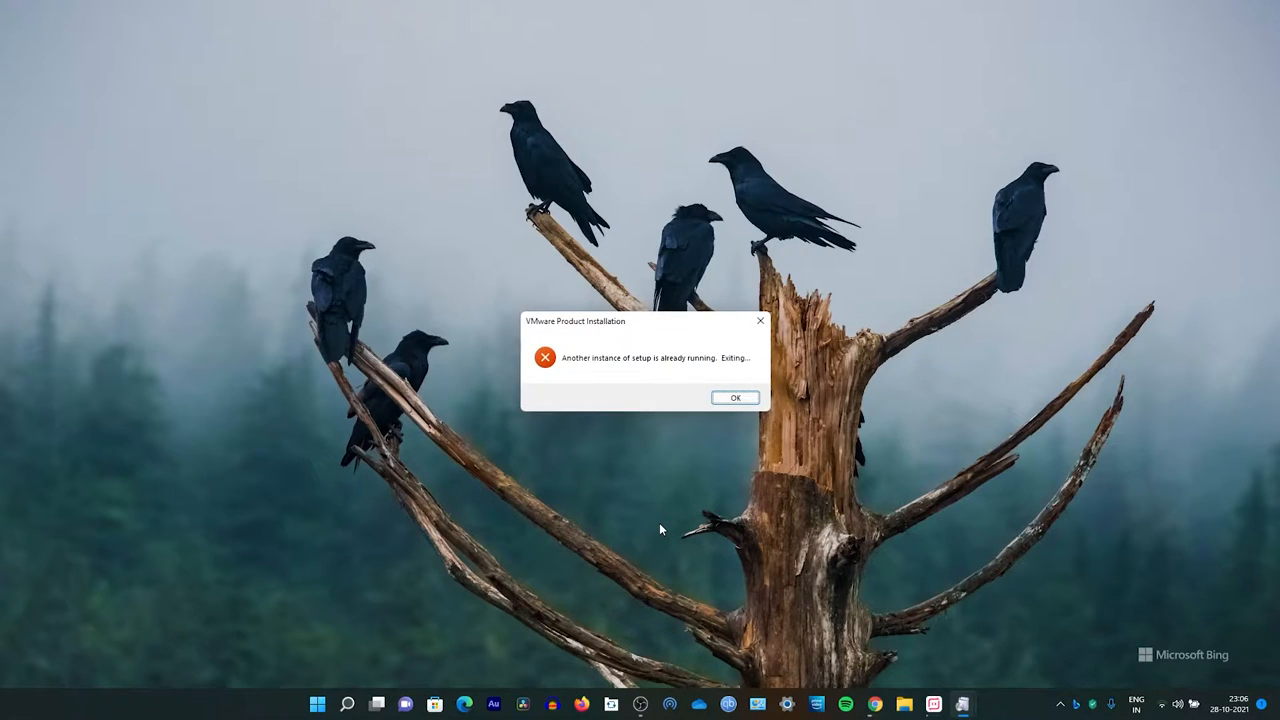
click(744, 398)
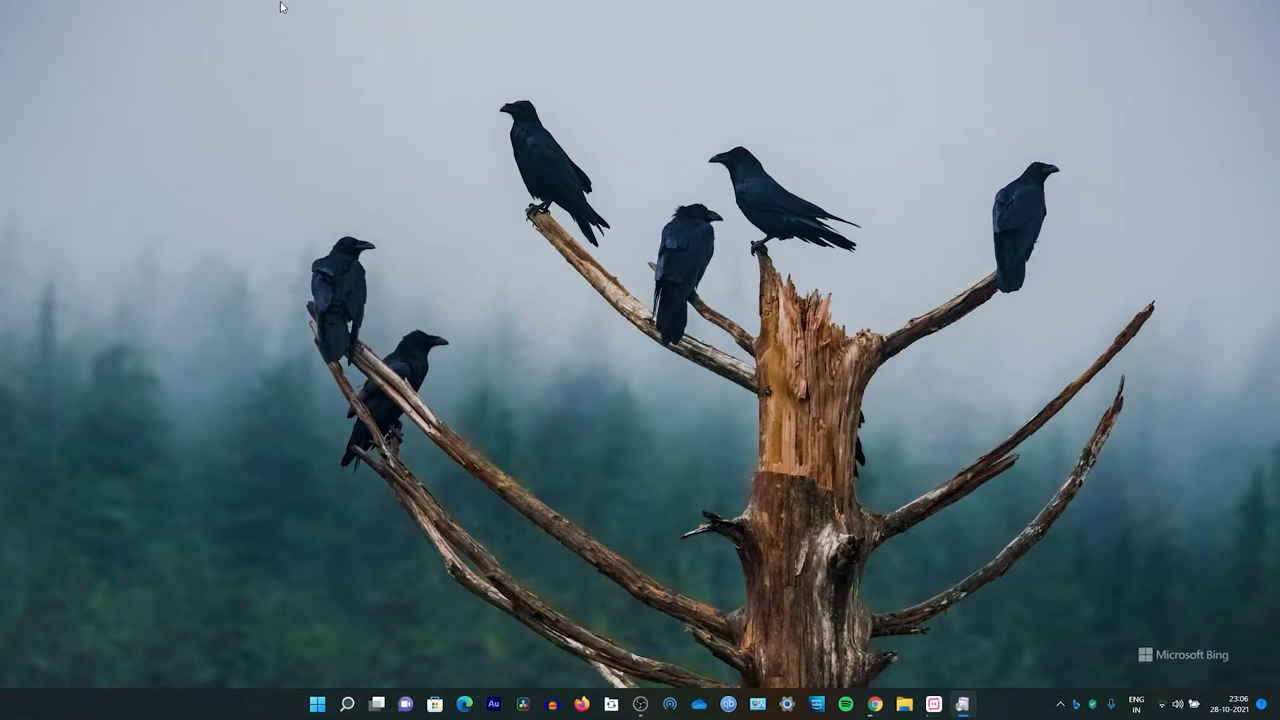
right_click(965, 703)
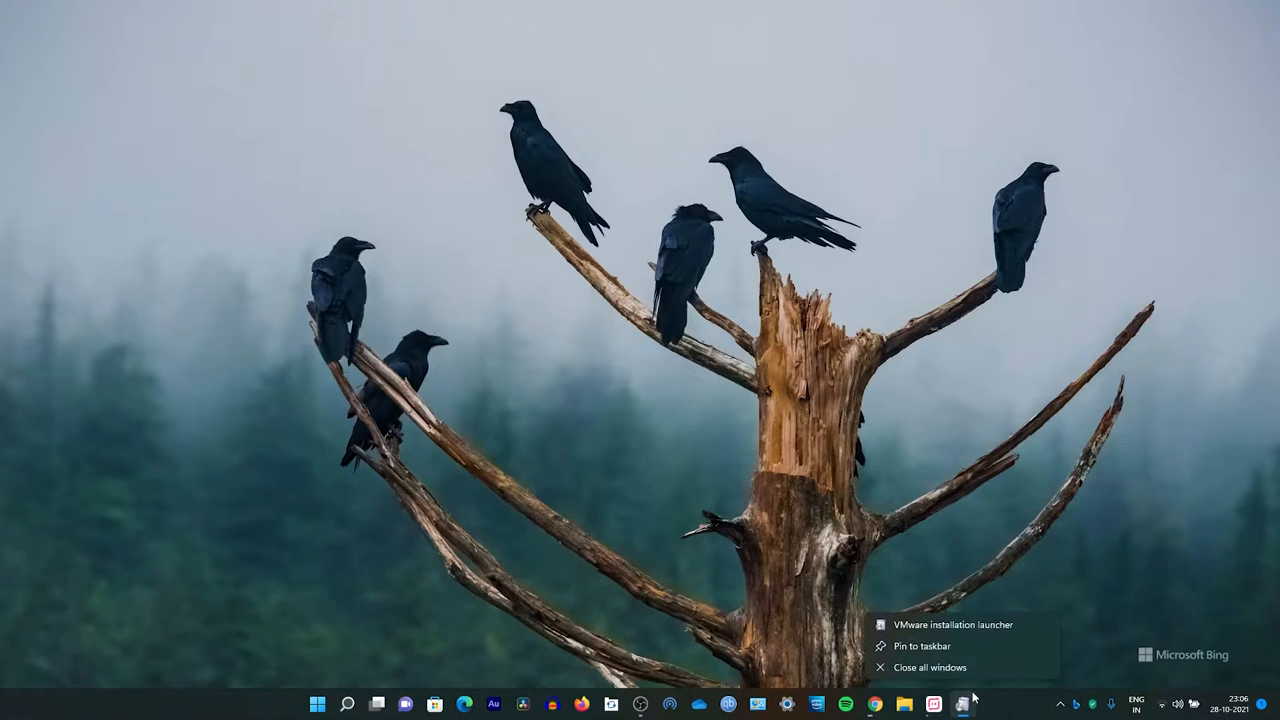
click(915, 620)
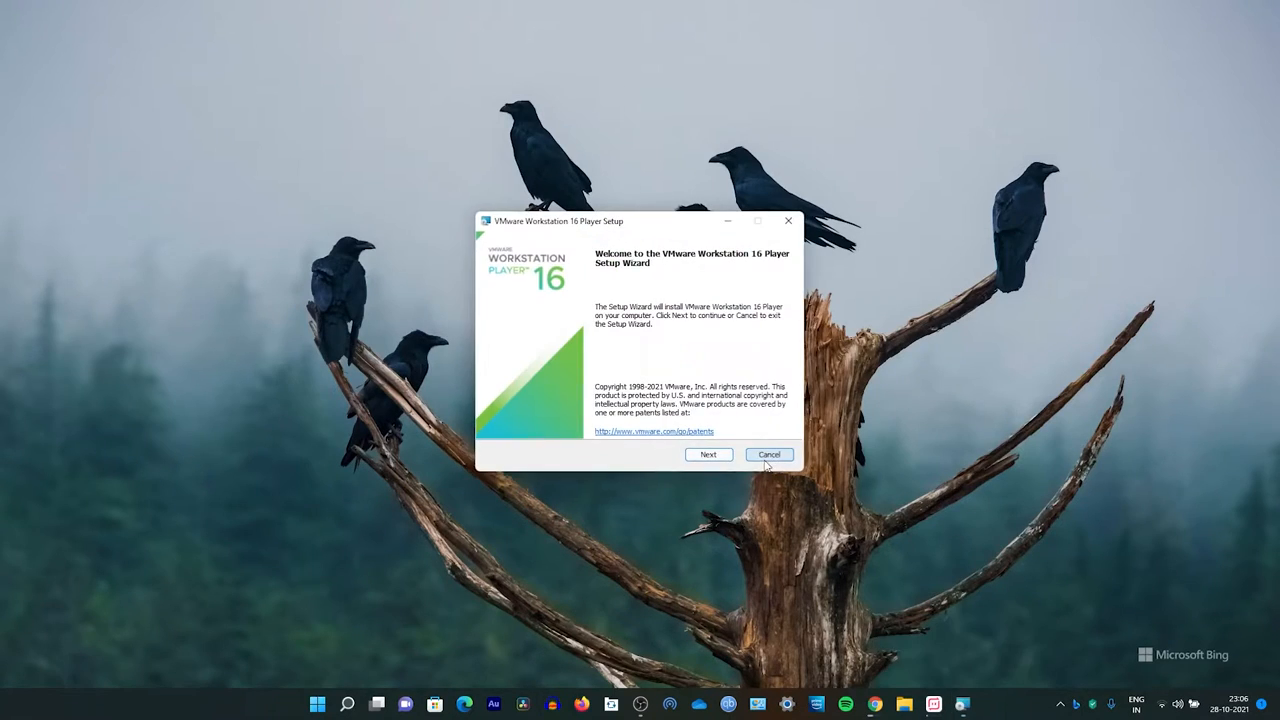
Step: Continue past the welcome page and accept the terms in the License Agreement
click(709, 455)
click(519, 424)
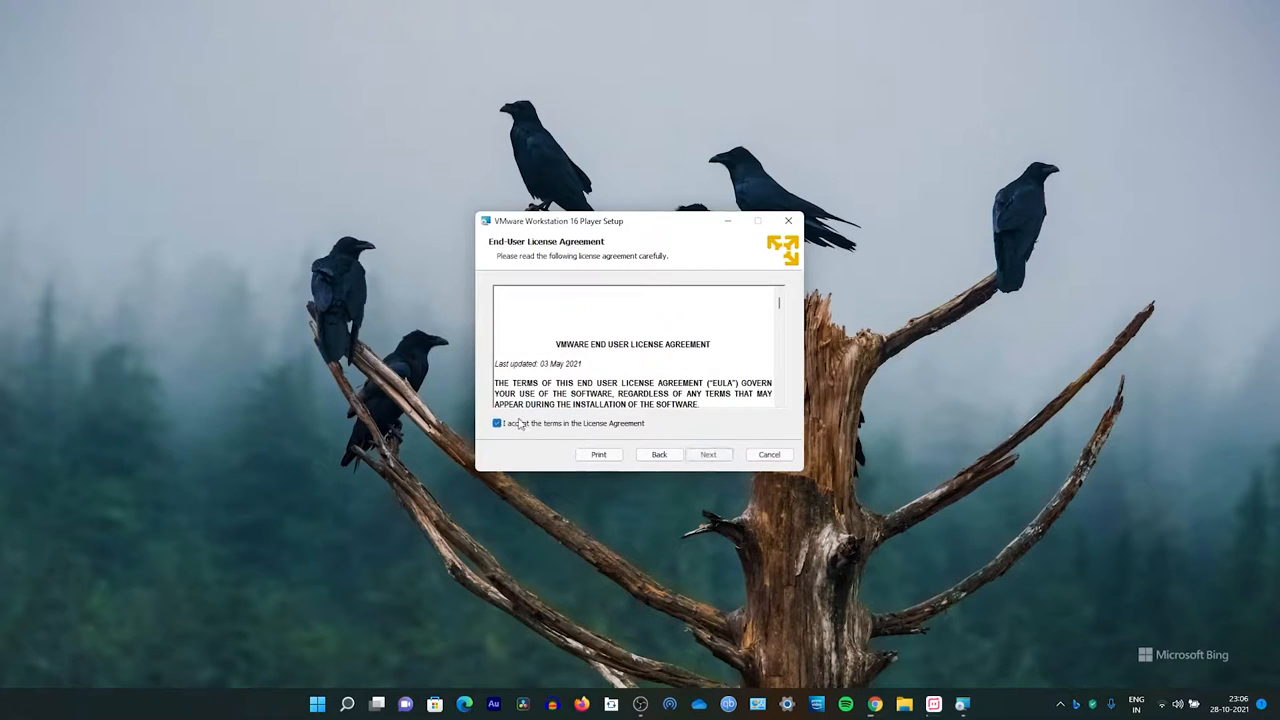
click(708, 455)
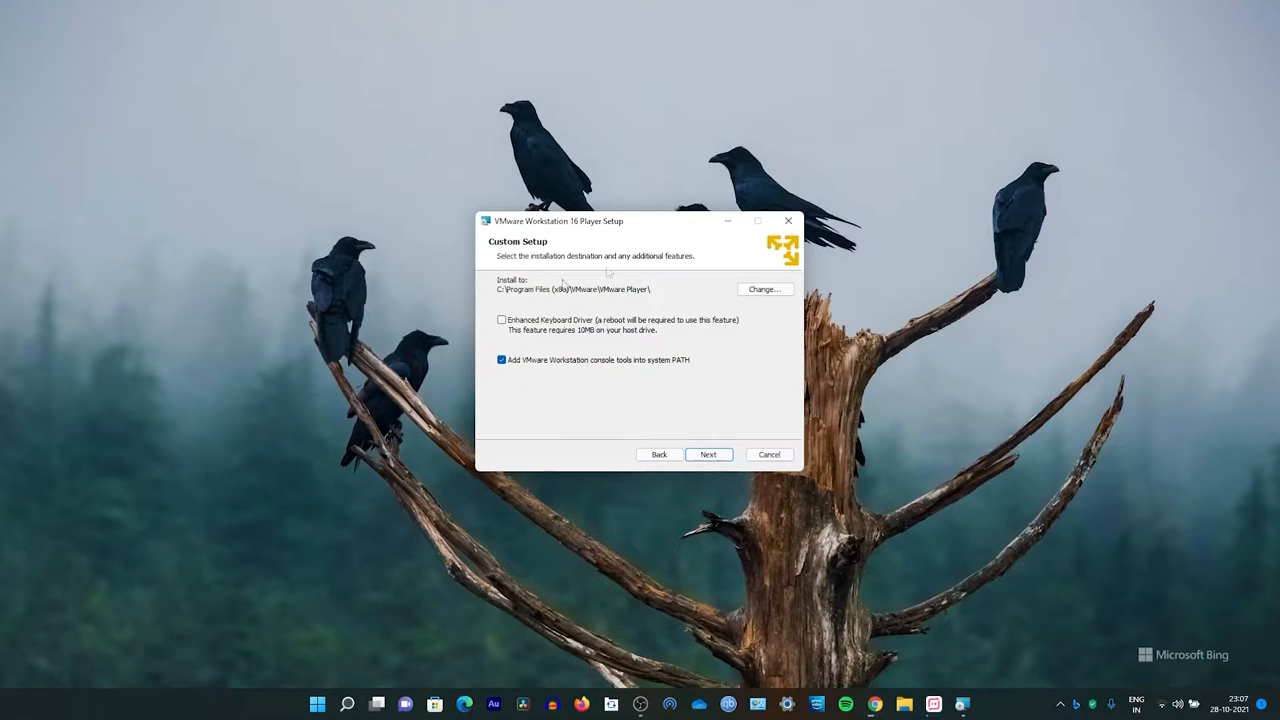
Step: Keep the default install location, then turn off startup update checks and the Customer Experience Improvement Program
click(708, 455)
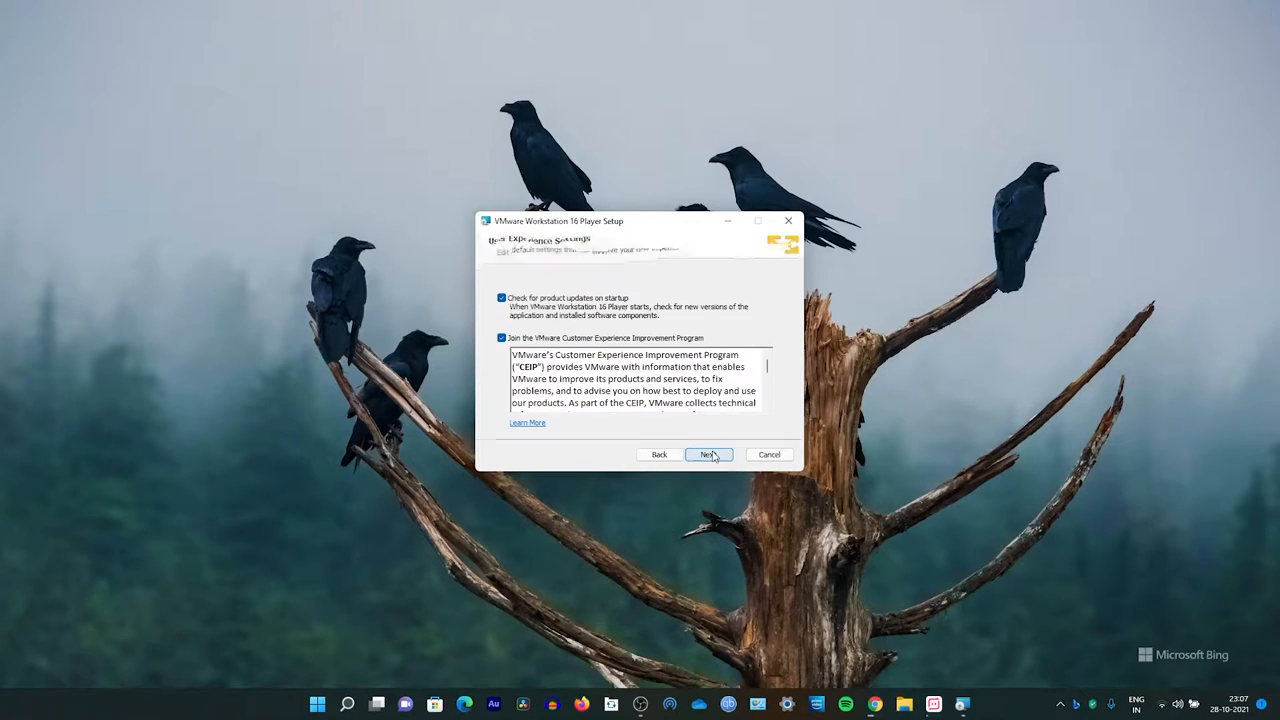
click(538, 340)
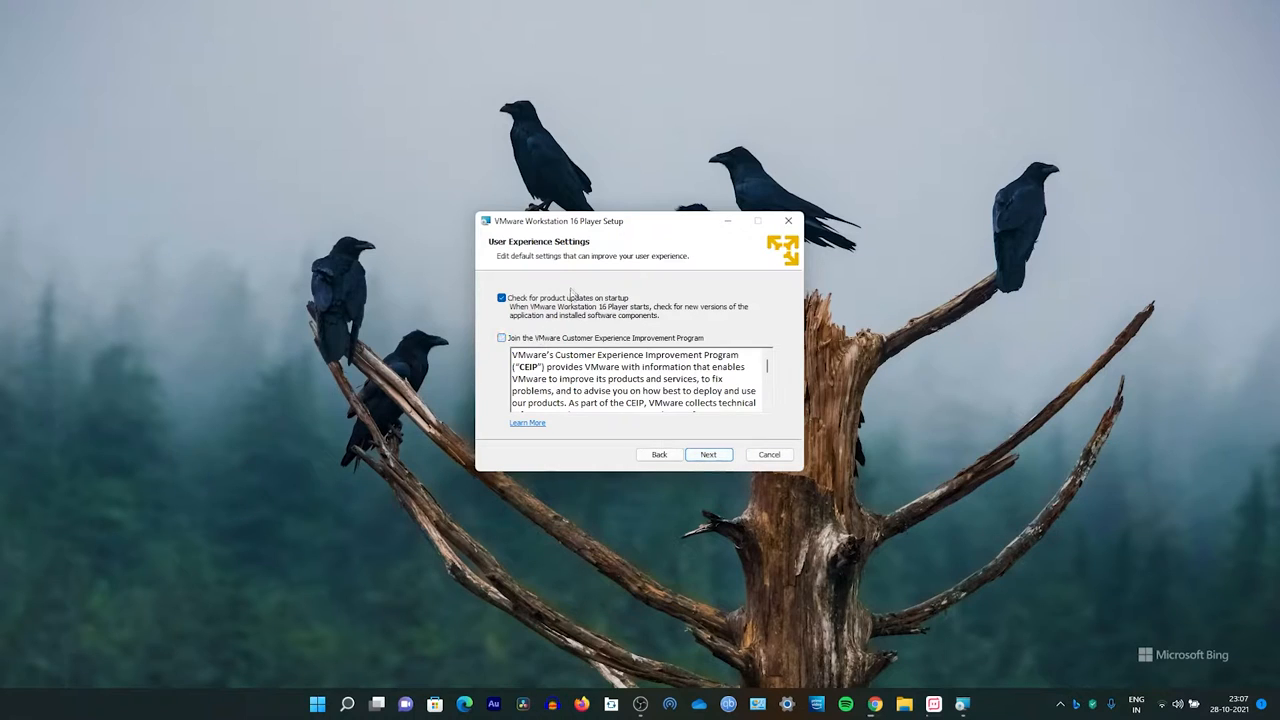
click(545, 300)
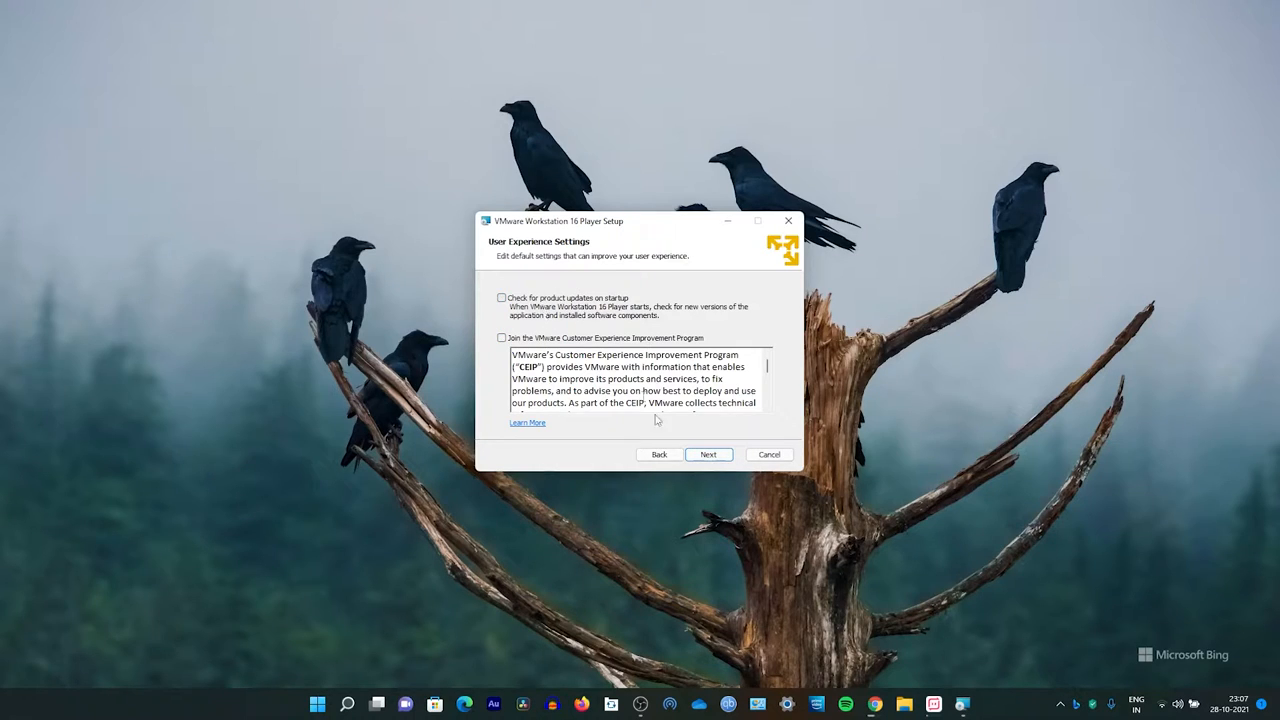
click(708, 455)
Step: Turn off the Desktop shortcut and start installing VMware Workstation 16 Player
click(512, 316)
click(709, 454)
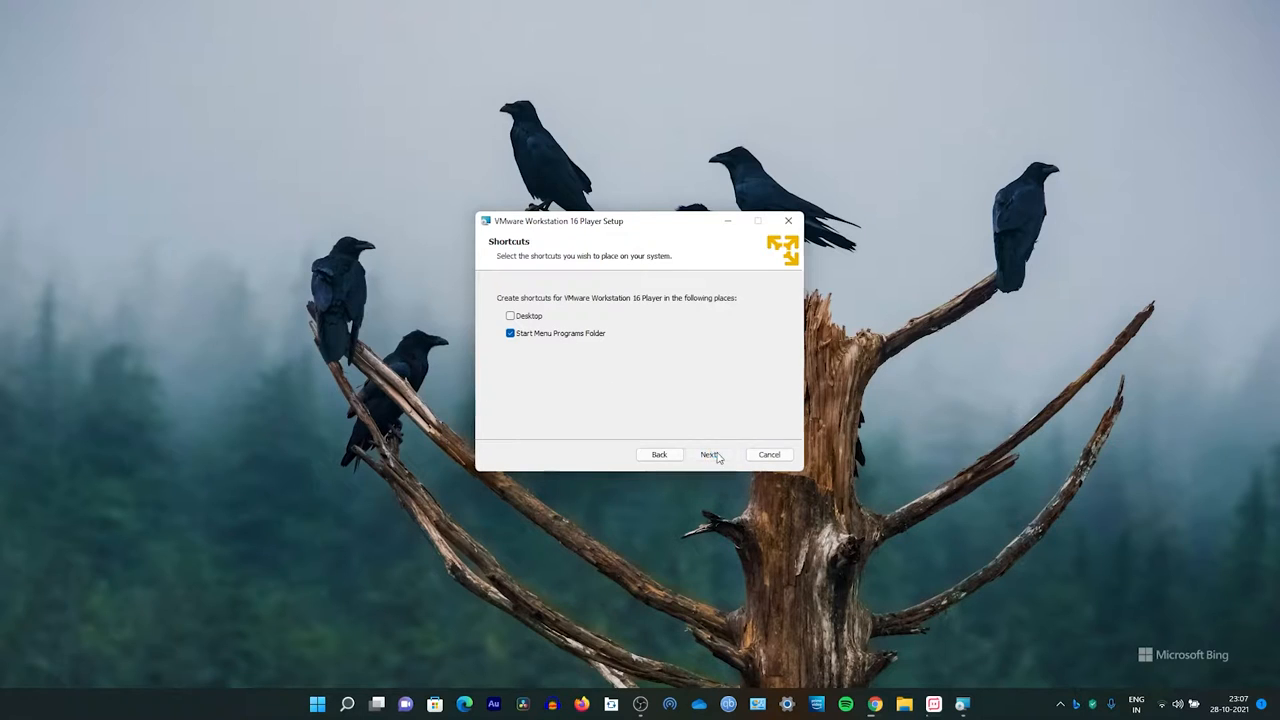
click(716, 454)
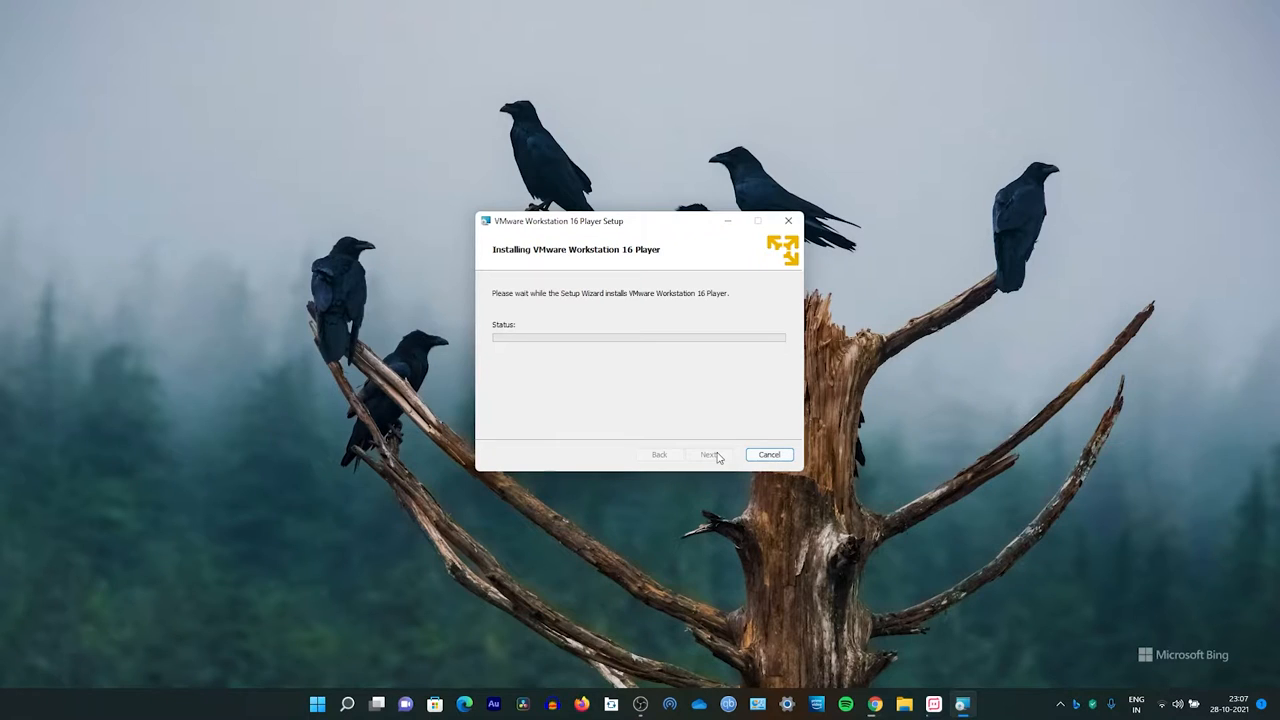
click(875, 704)
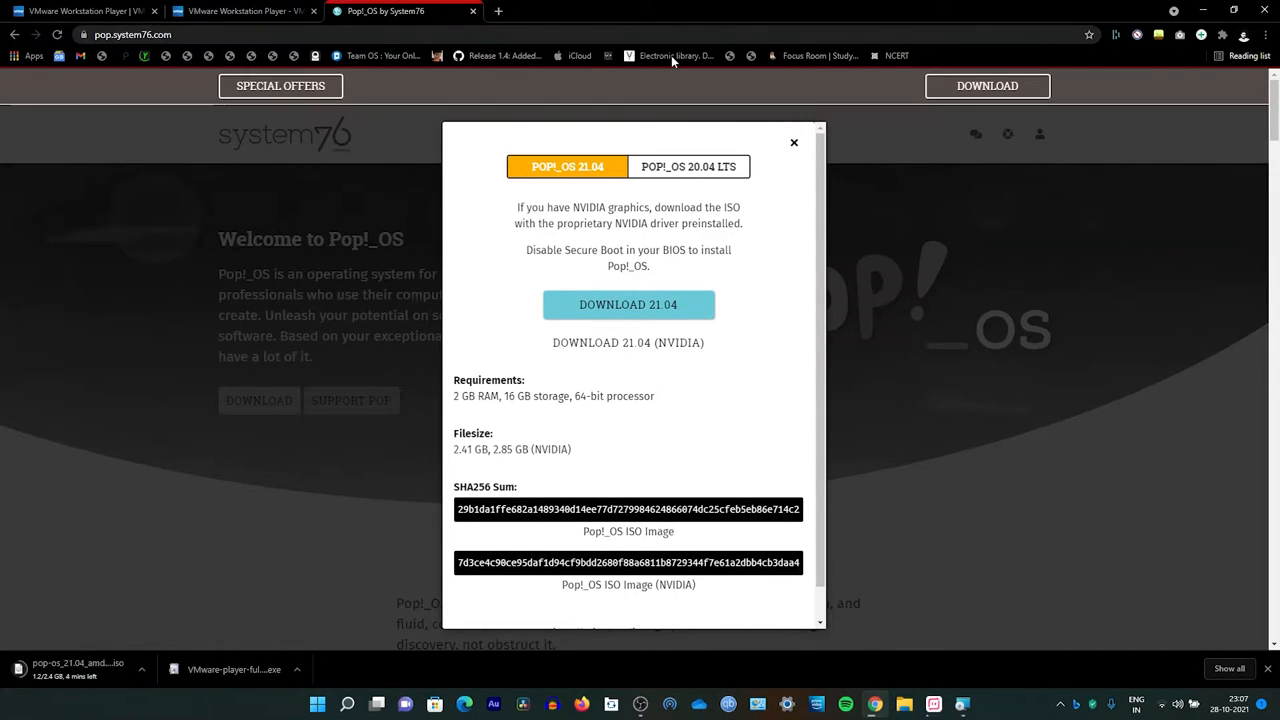
click(1203, 10)
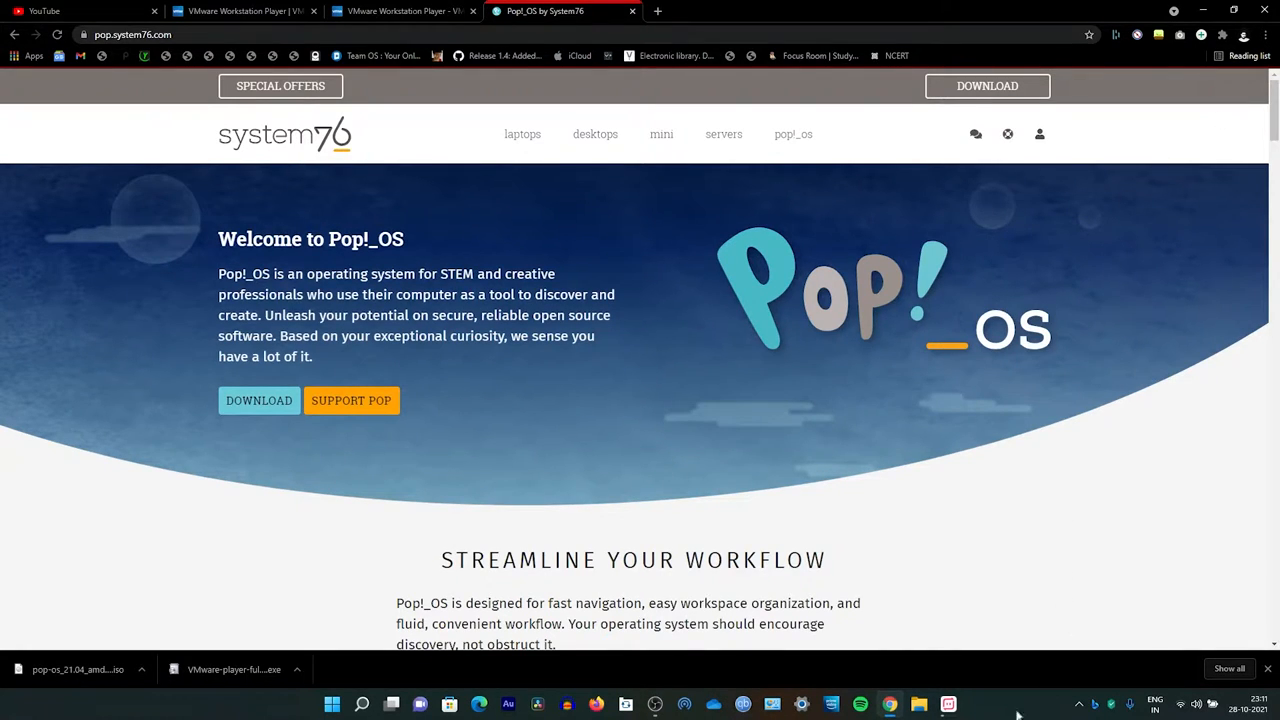
click(1204, 11)
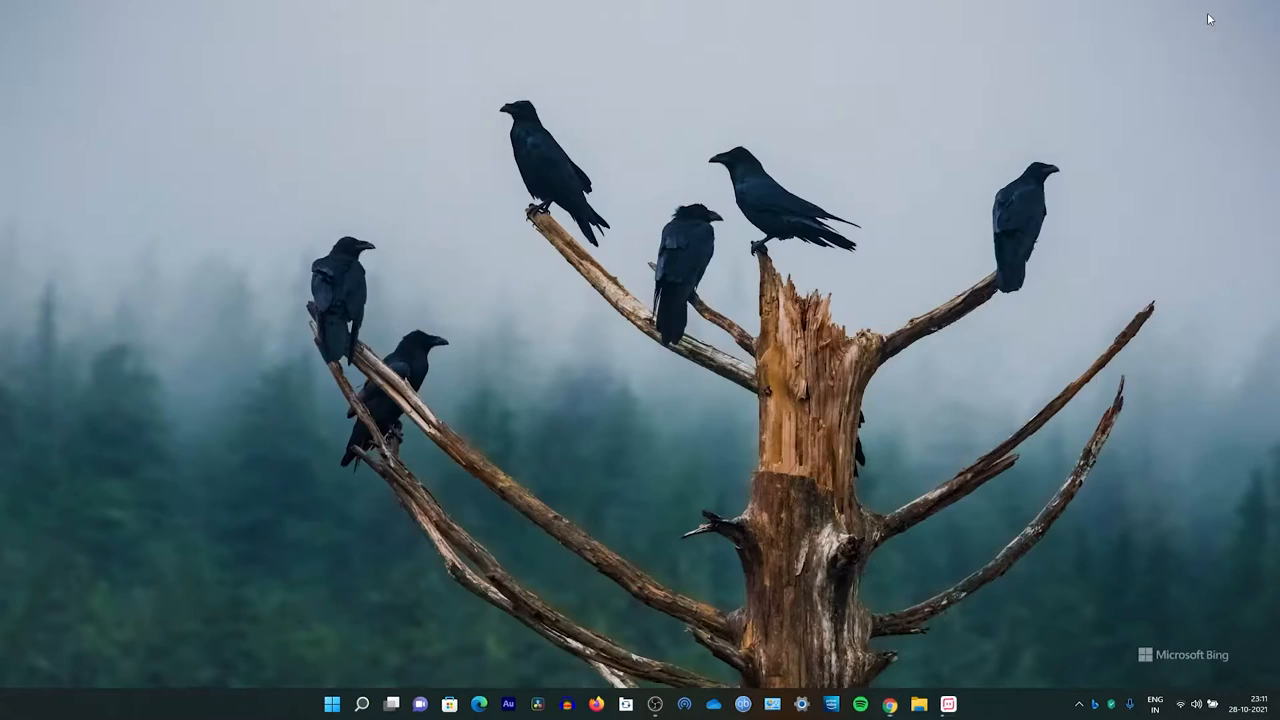
Step: Launch VMware Workstation 16 Player from Start search and choose free non-commercial use
click(331, 704)
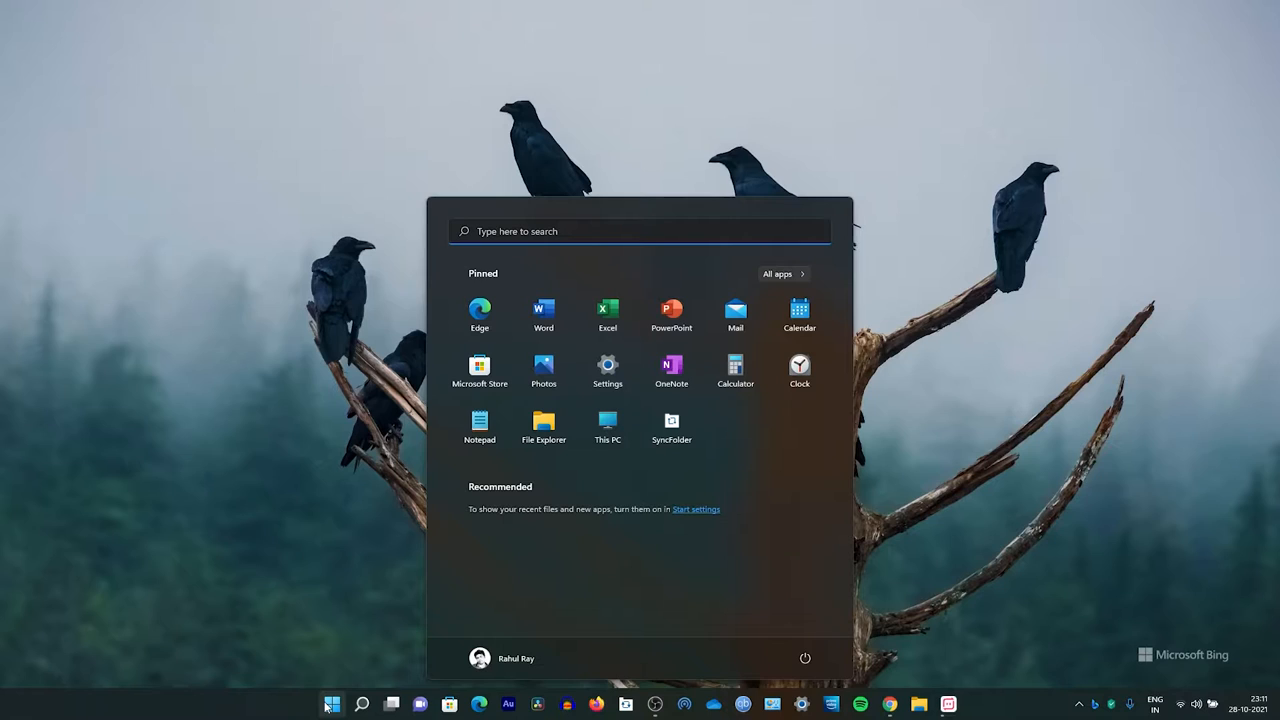
text(vmware)
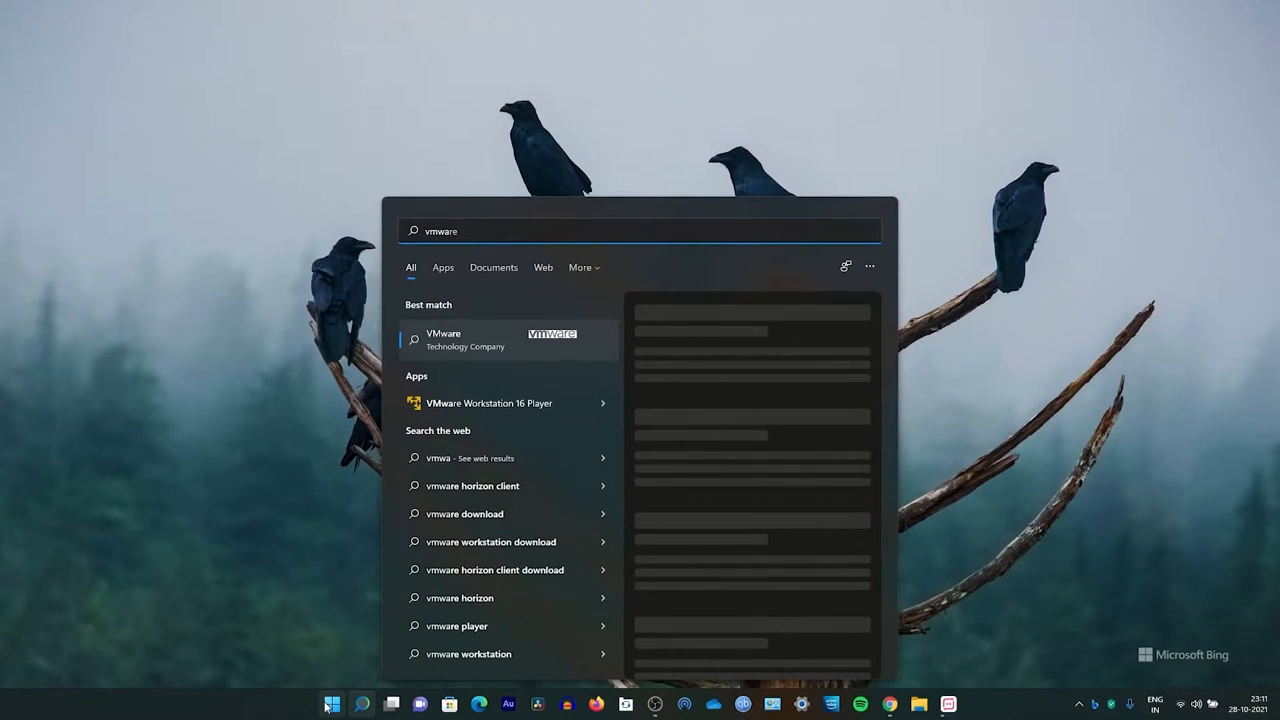
key(BackSpace)
key(Down)
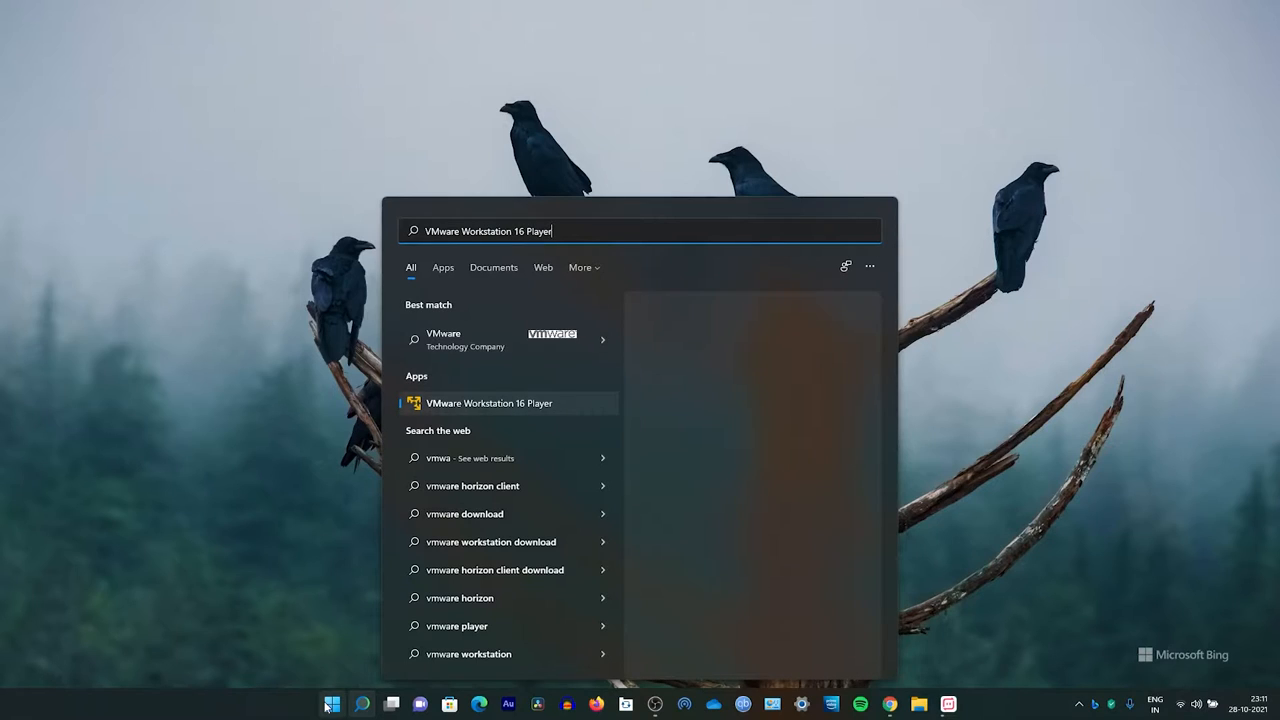
key(Return)
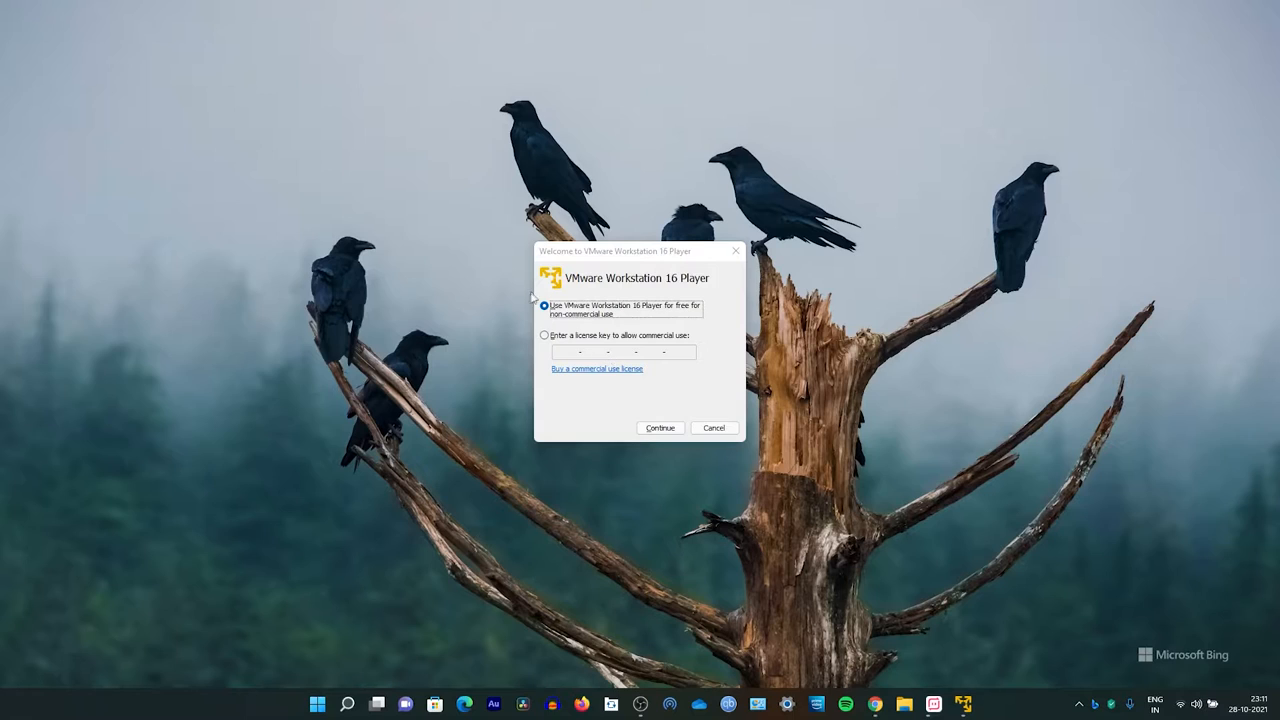
click(683, 429)
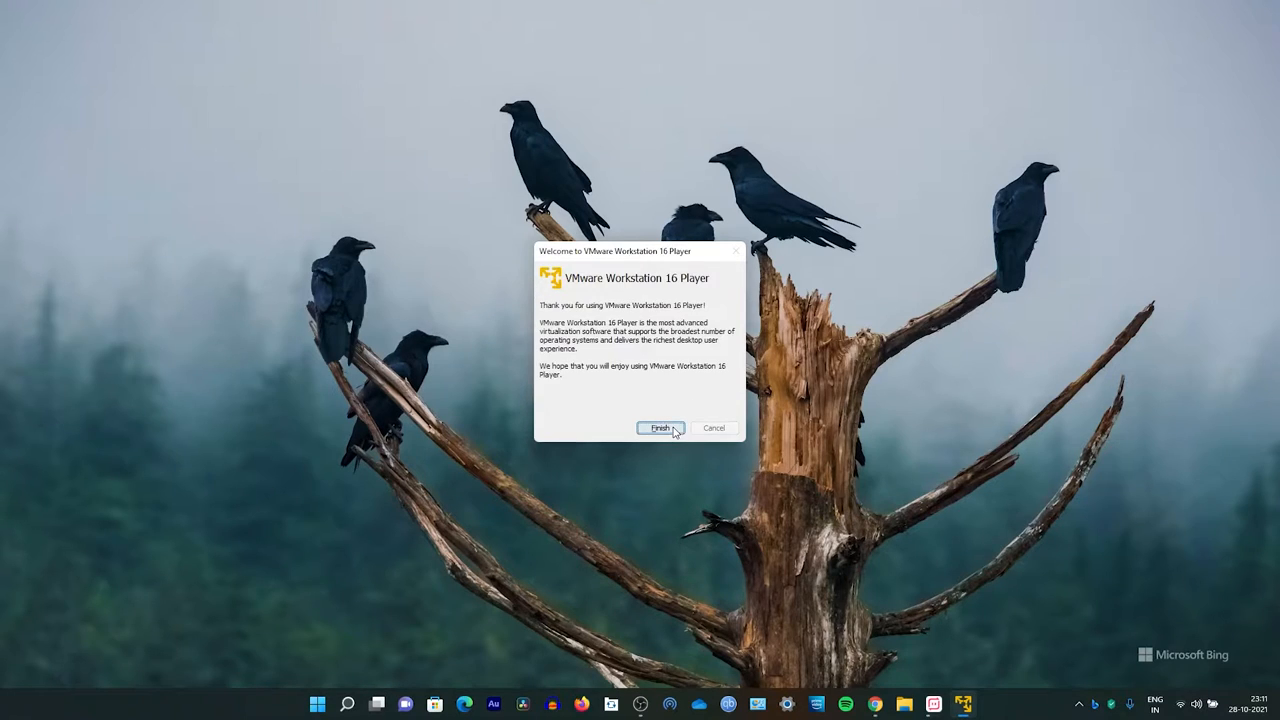
Step: Create a new virtual machine using the pop-os_21.04_amd64 ISO from Downloads as the installer disc image
click(672, 428)
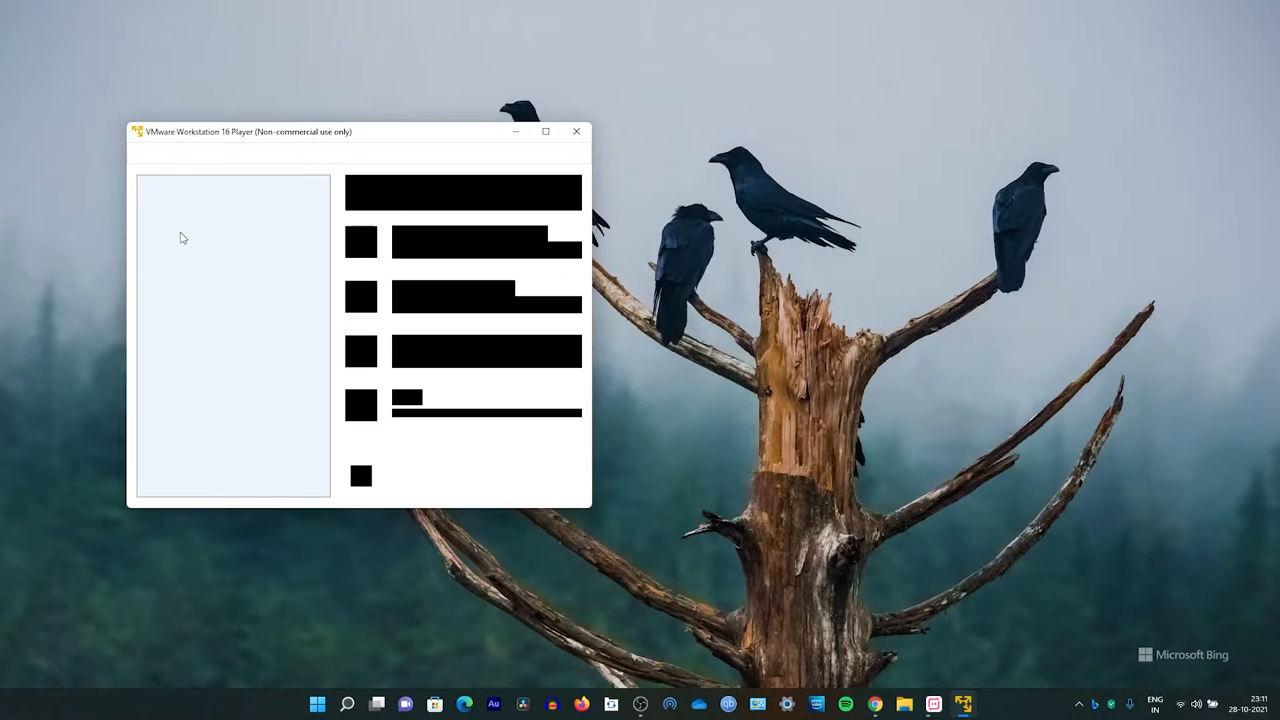
drag(373, 143, 700, 2)
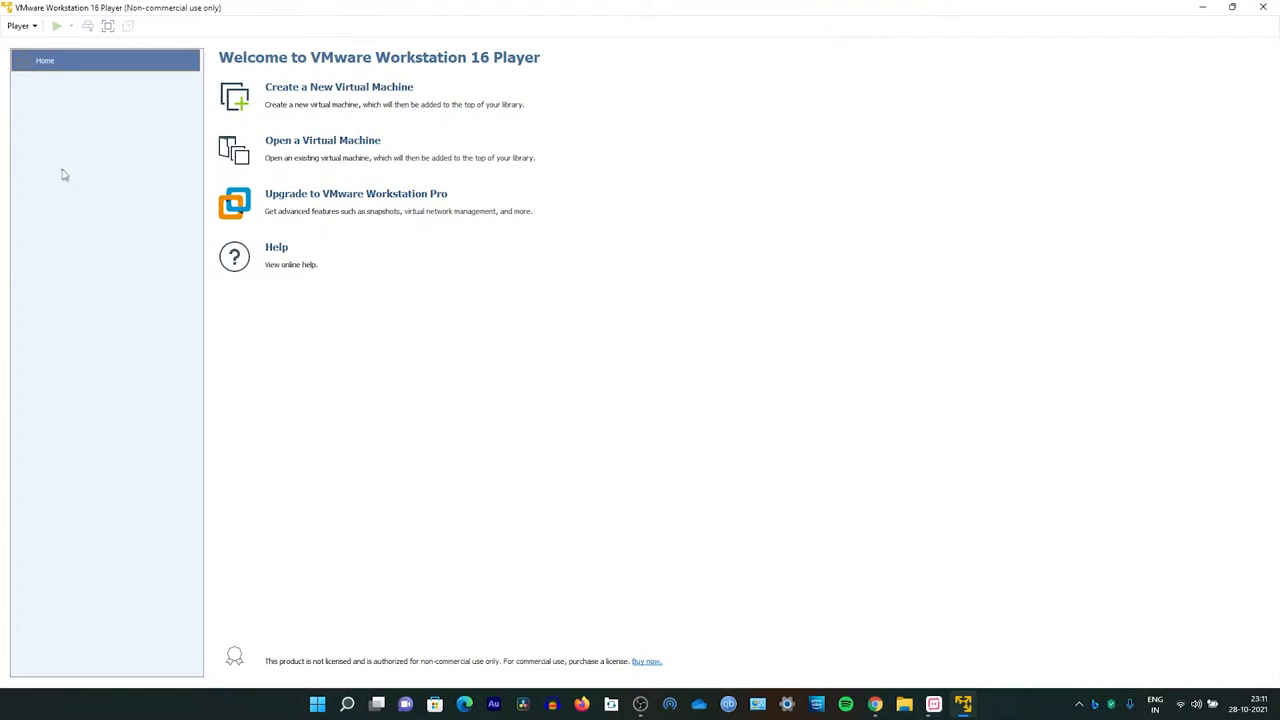
click(367, 88)
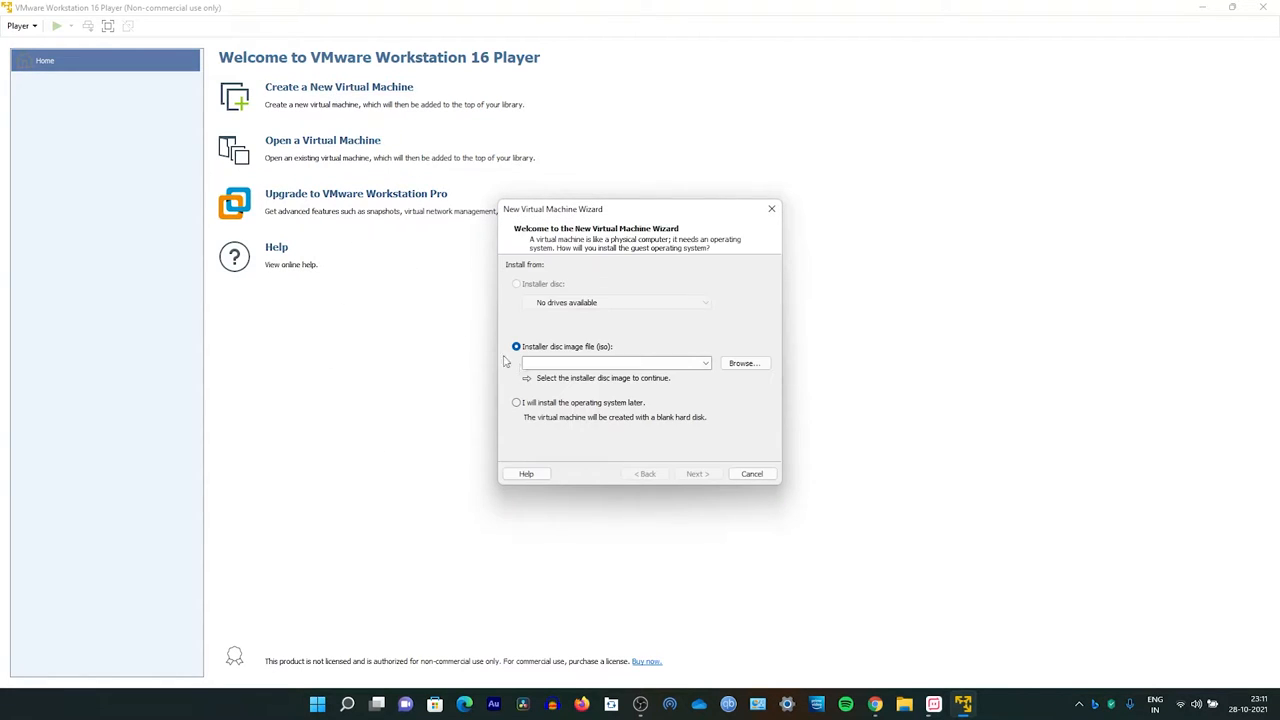
click(751, 372)
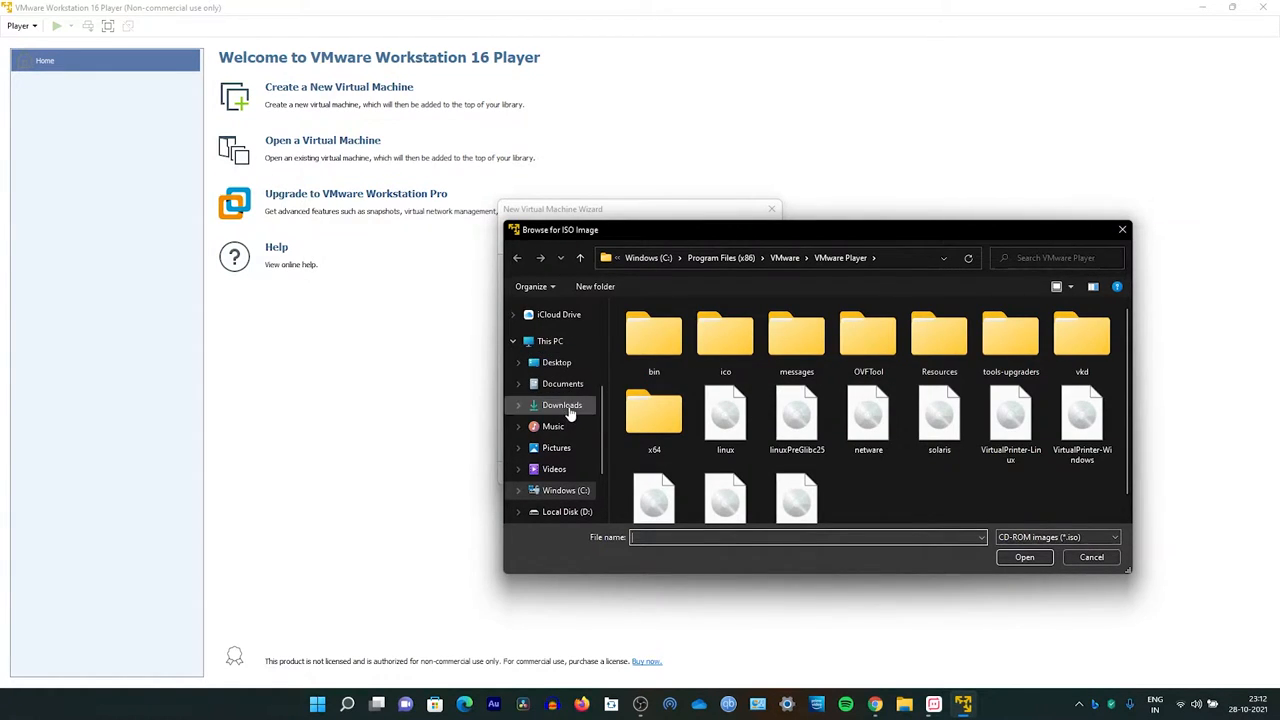
click(567, 414)
double_click(687, 350)
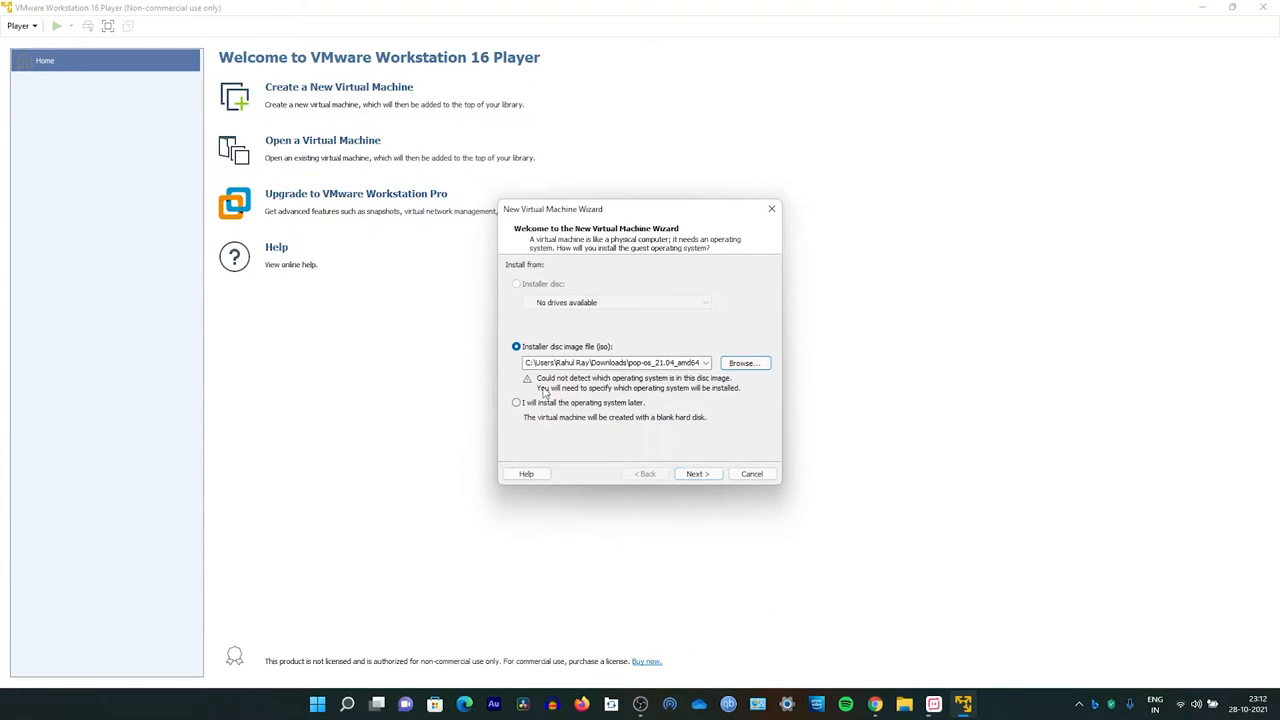
click(706, 476)
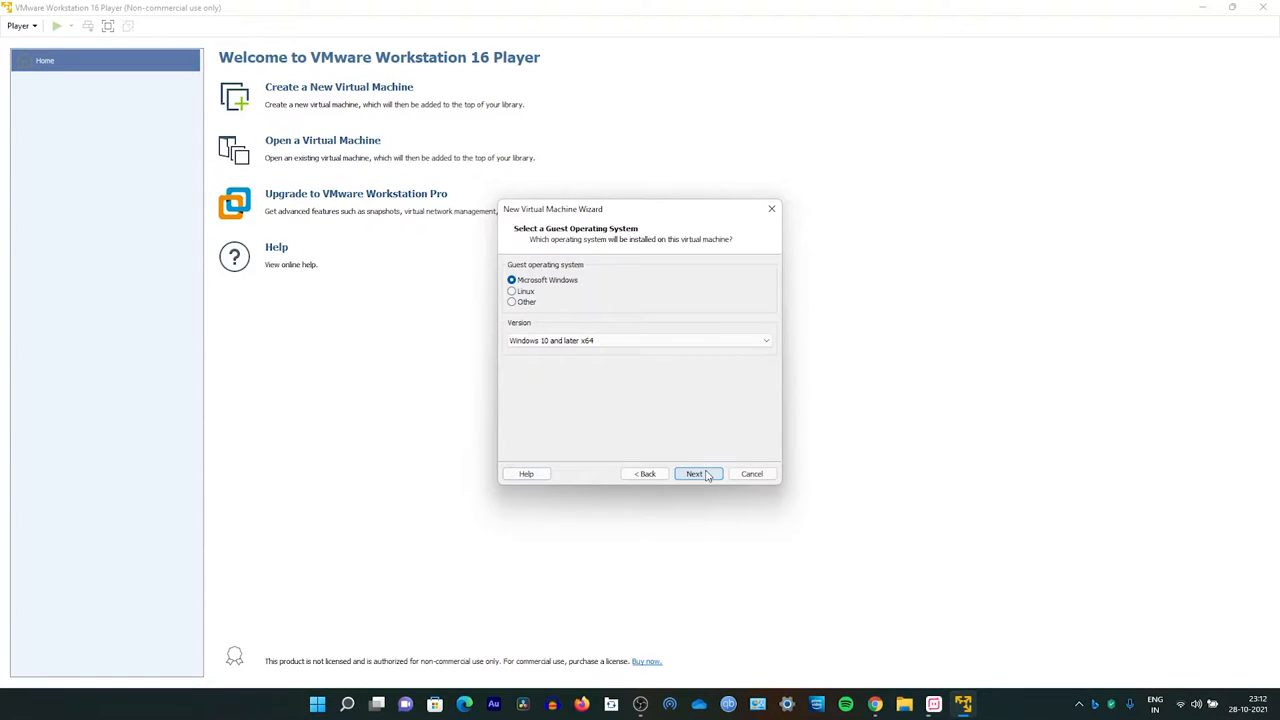
Step: Set the guest operating system to Linux, version Ubuntu 64-bit, and keep the default virtual machine name
click(527, 294)
click(533, 341)
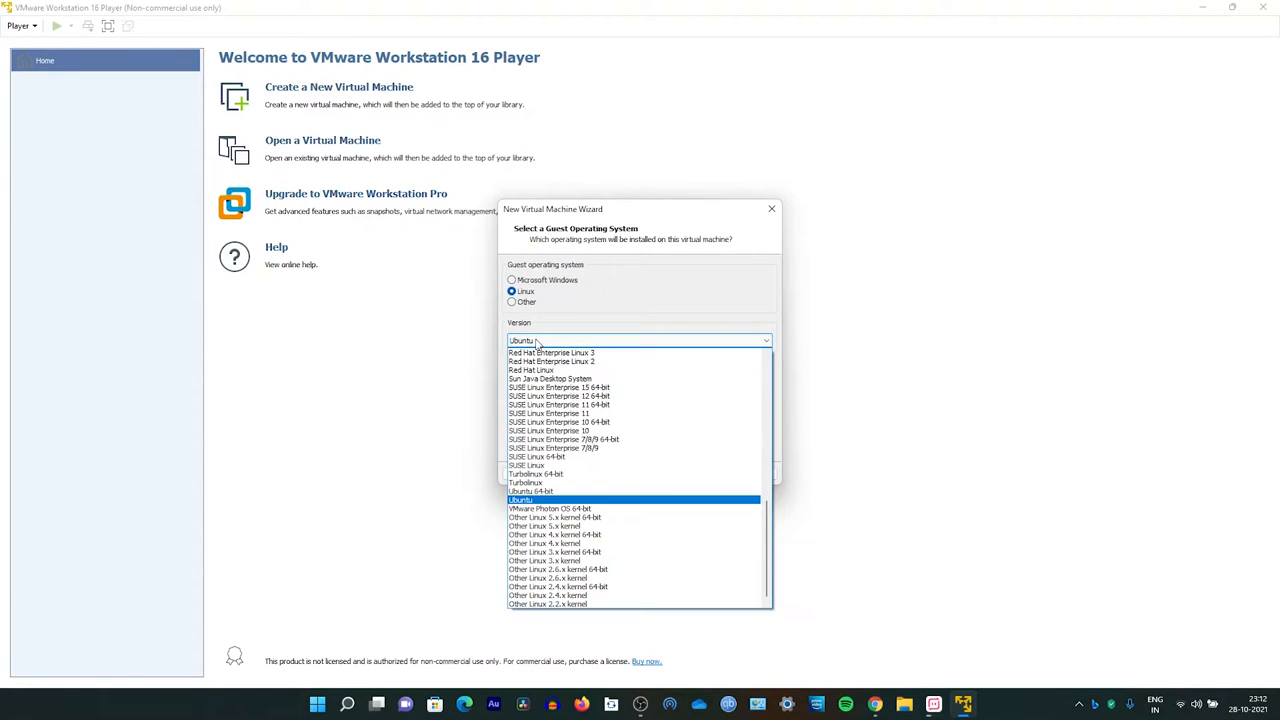
click(554, 491)
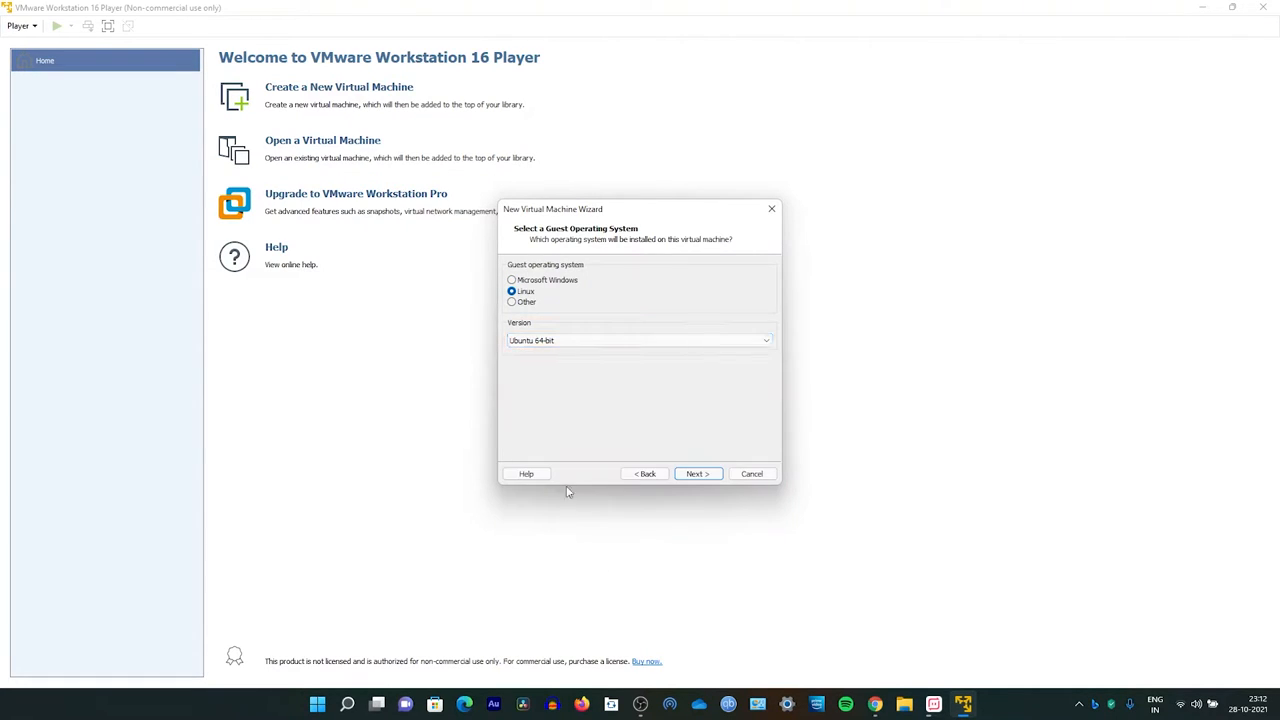
click(697, 474)
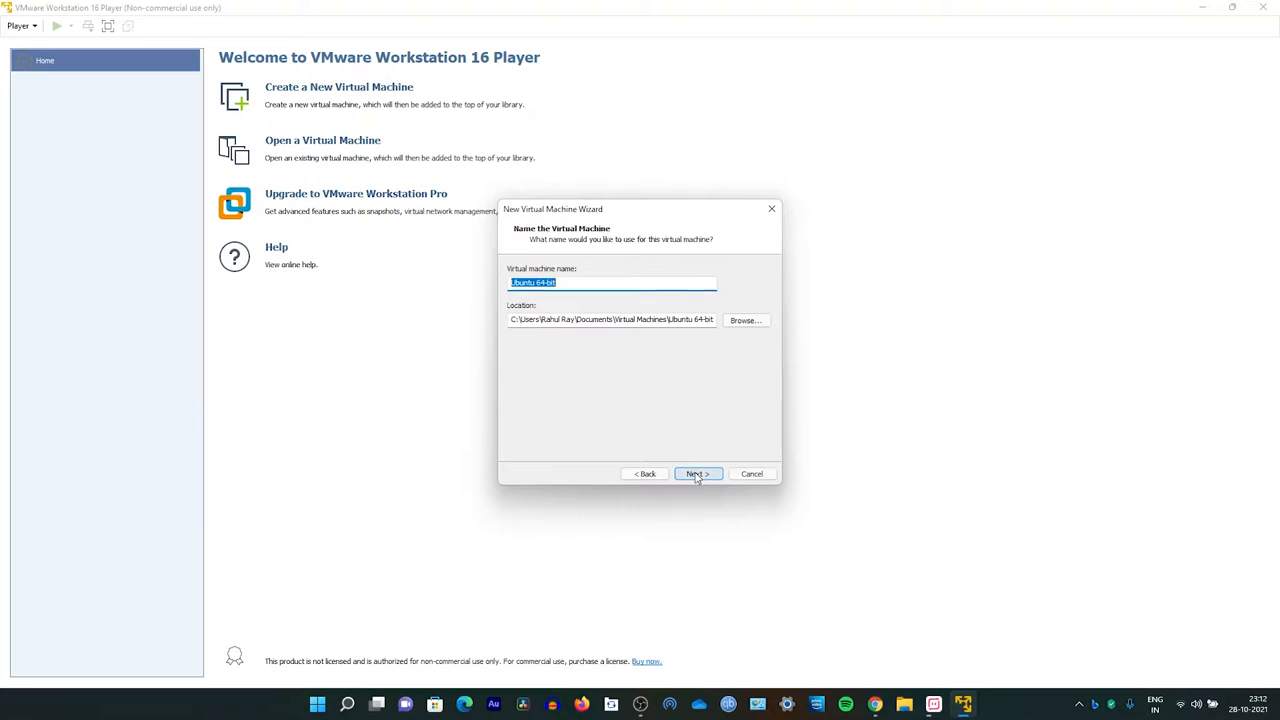
click(697, 474)
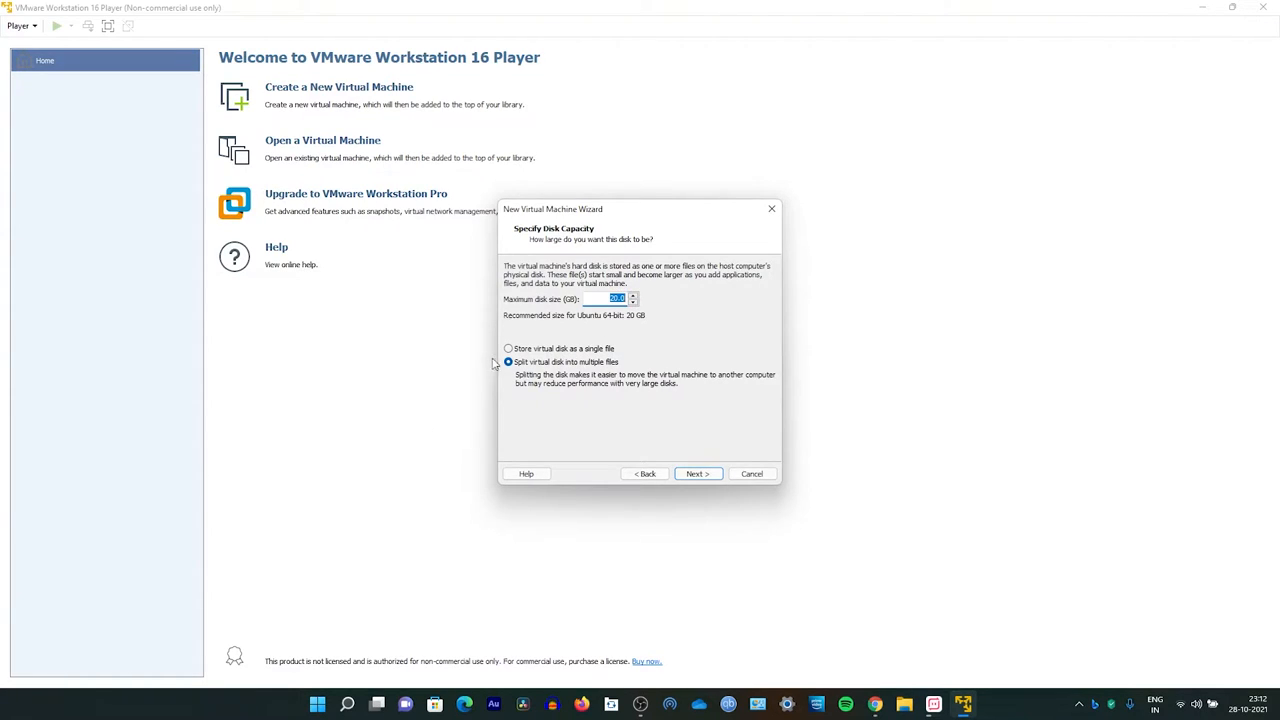
Step: Store the virtual disk as a single file and finish creating the virtual machine
click(546, 348)
click(702, 474)
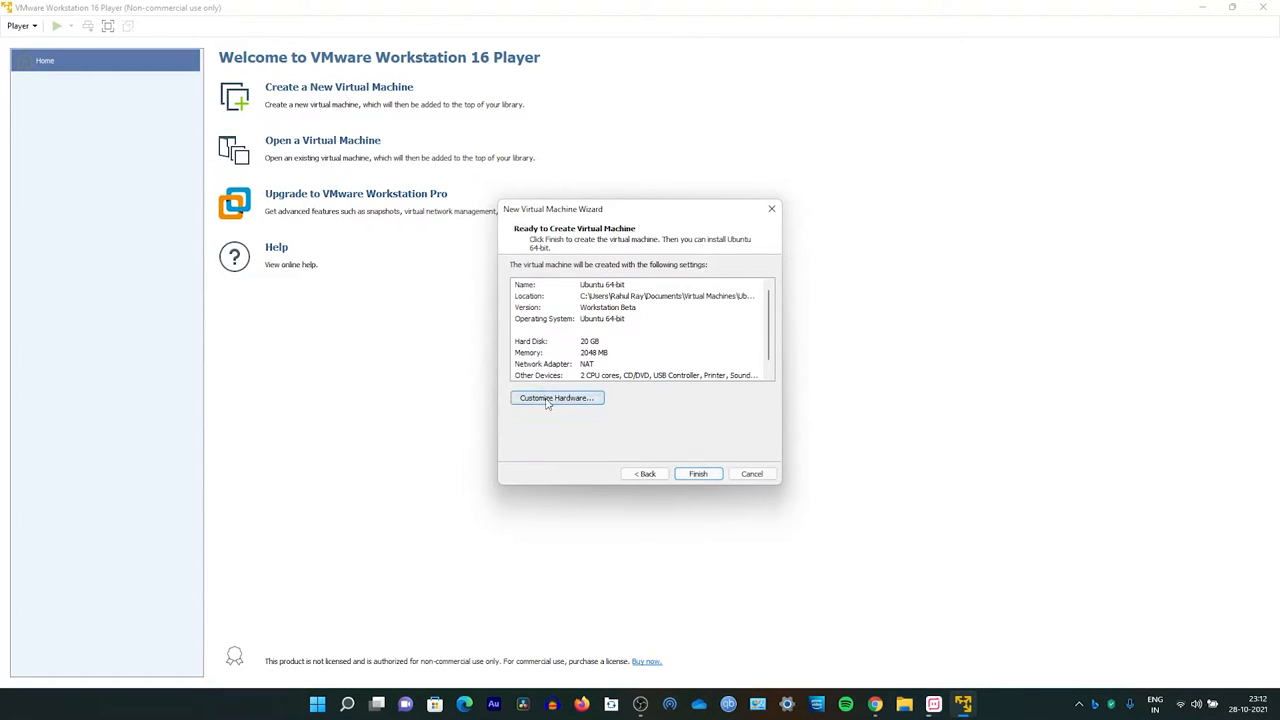
click(548, 403)
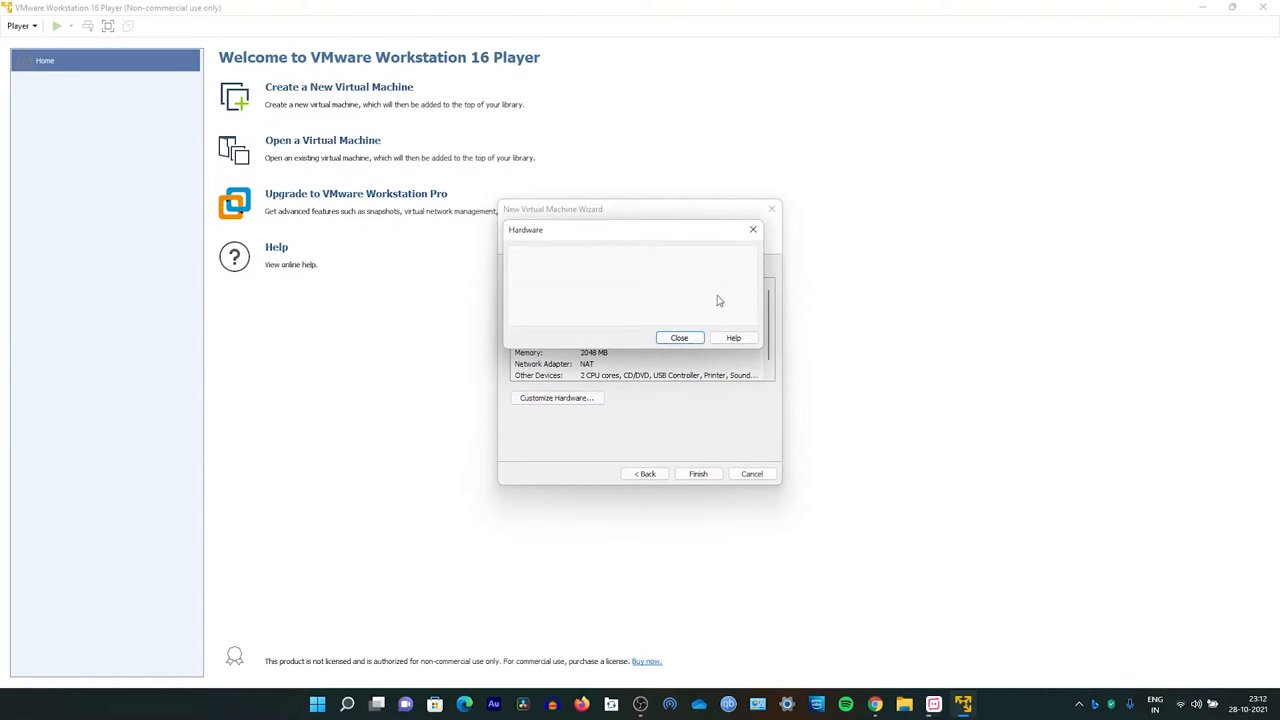
click(679, 338)
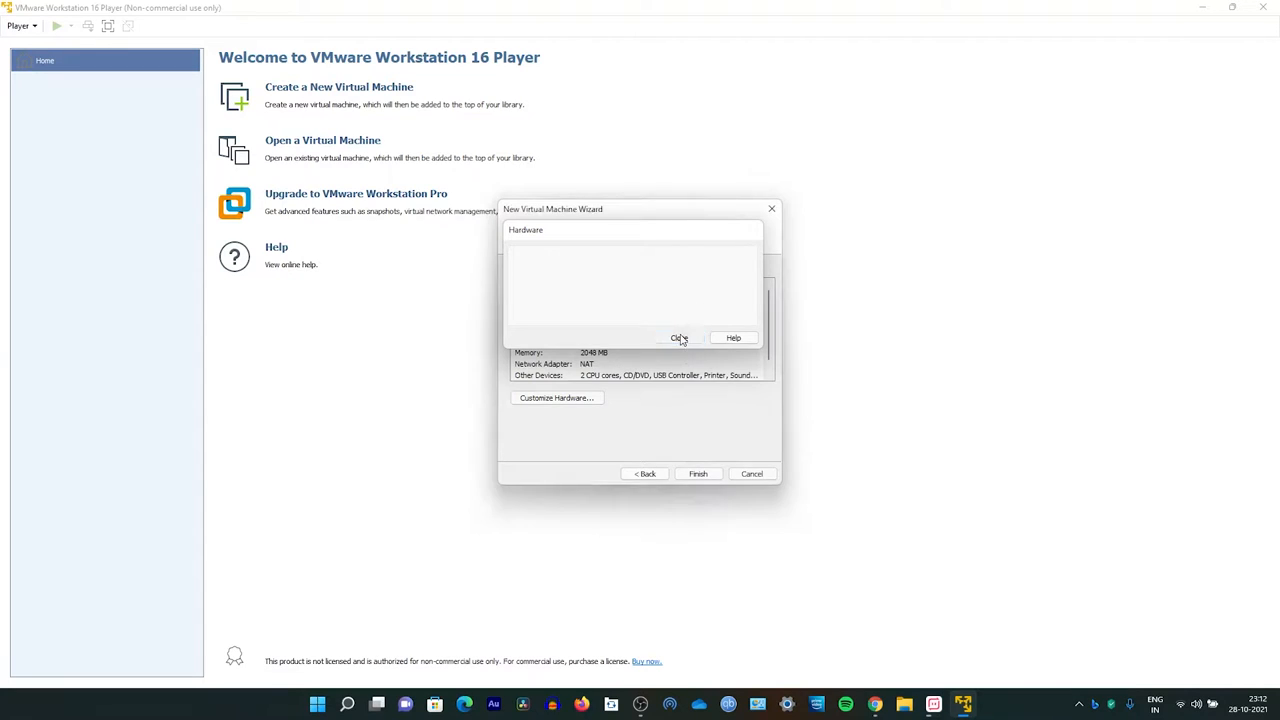
click(707, 477)
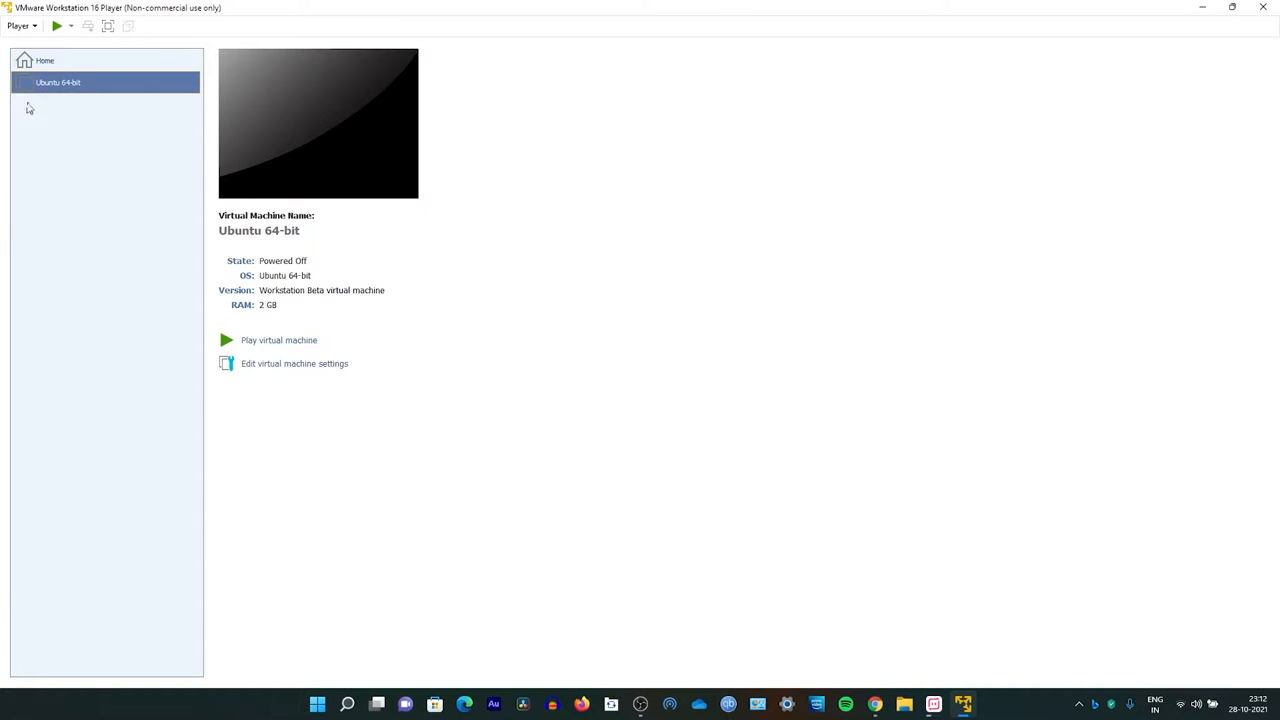
Step: Power on the virtual machine and pick English, United States, and the English (US) keyboard layout in the installer
click(285, 343)
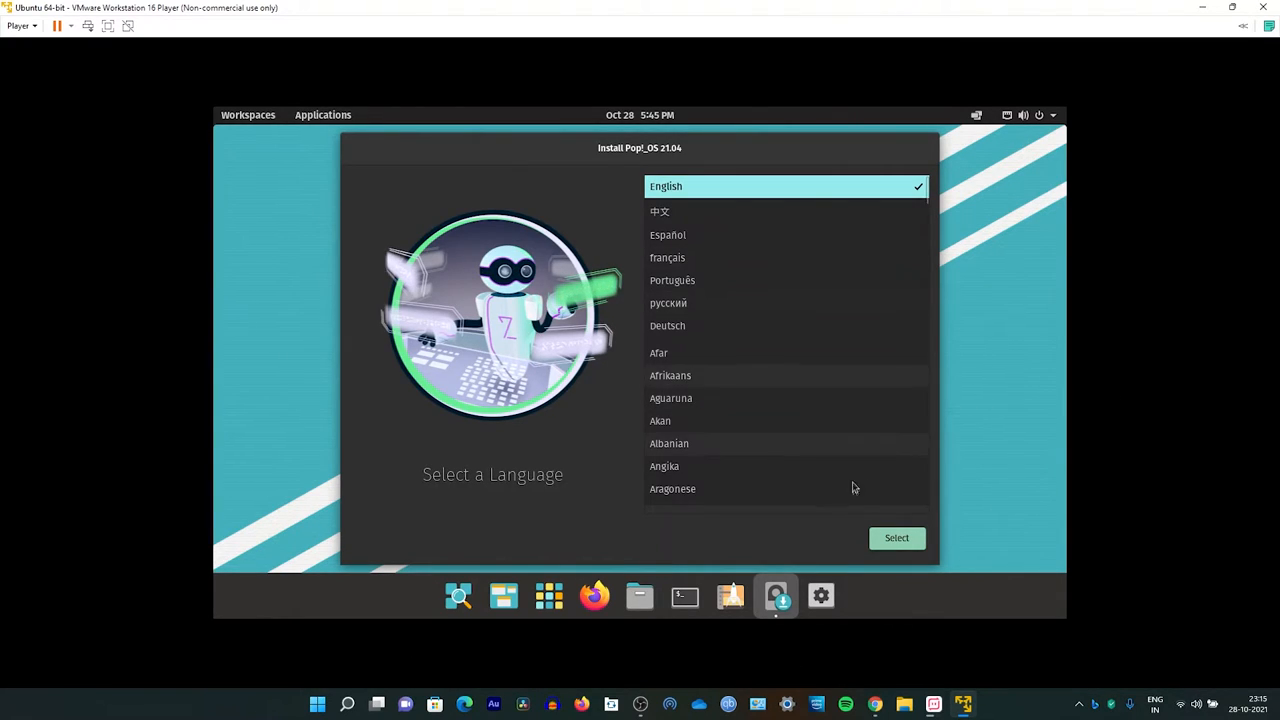
click(902, 538)
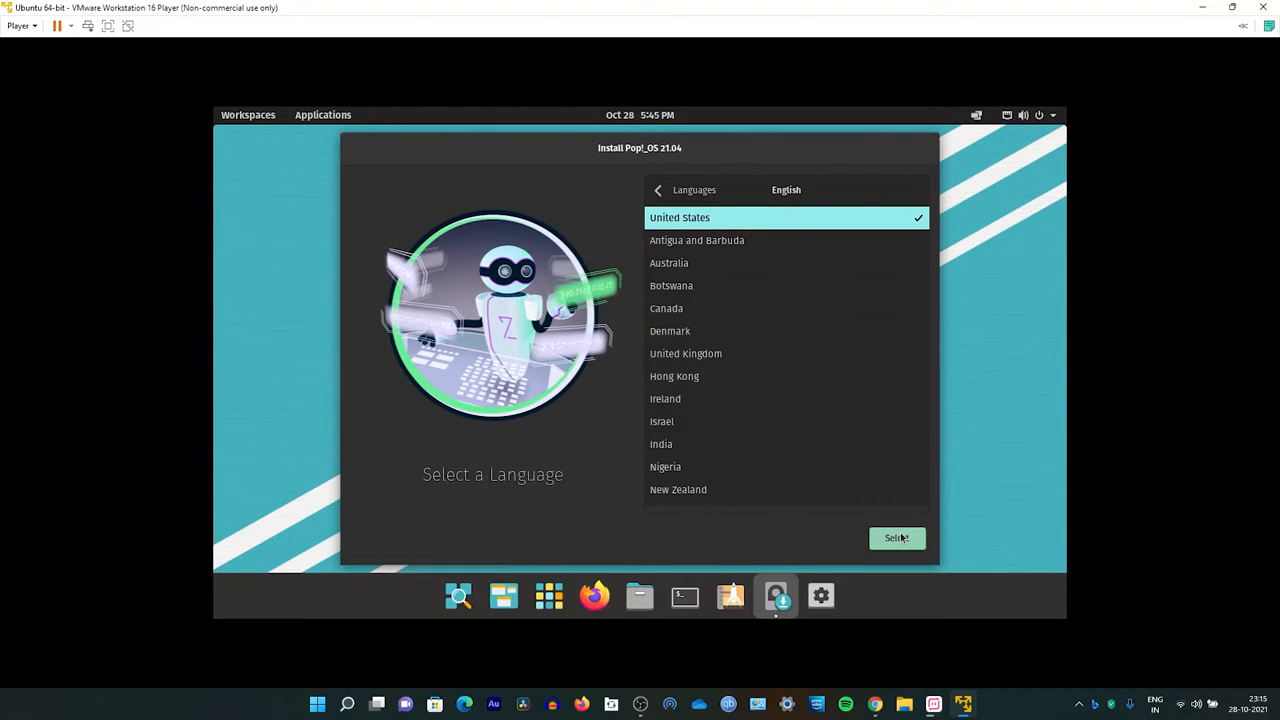
click(902, 538)
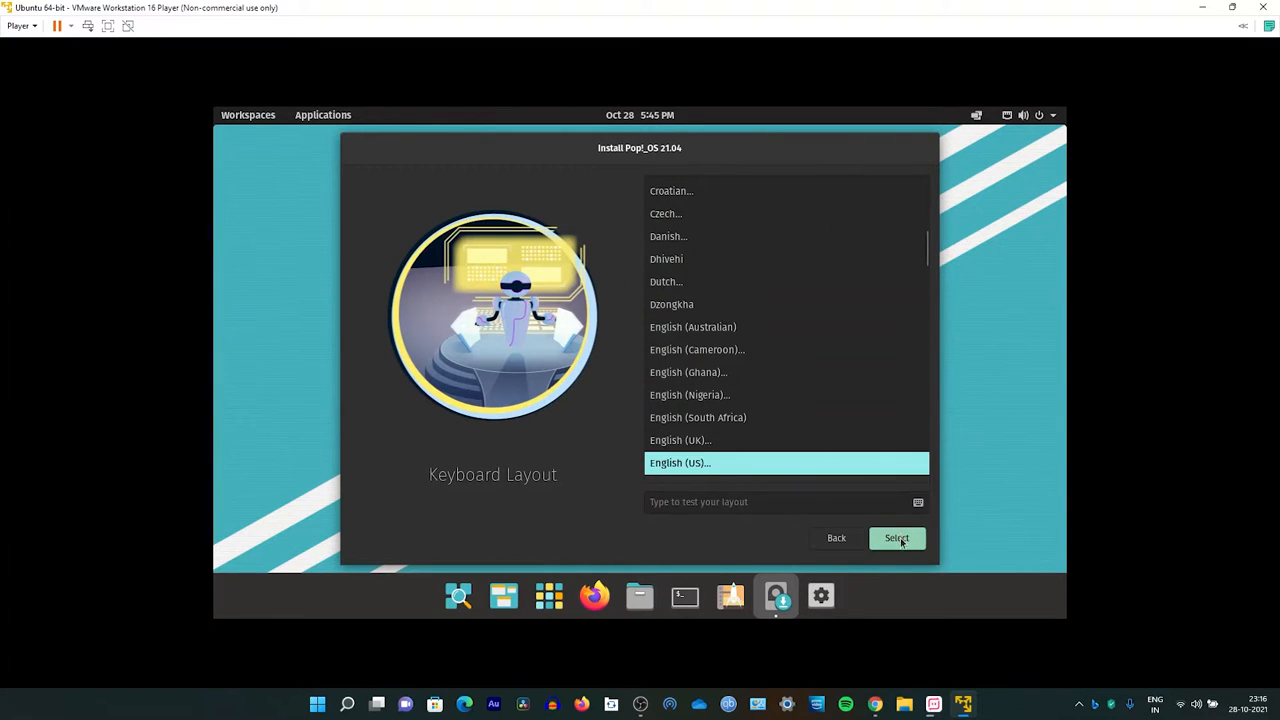
click(902, 538)
click(900, 540)
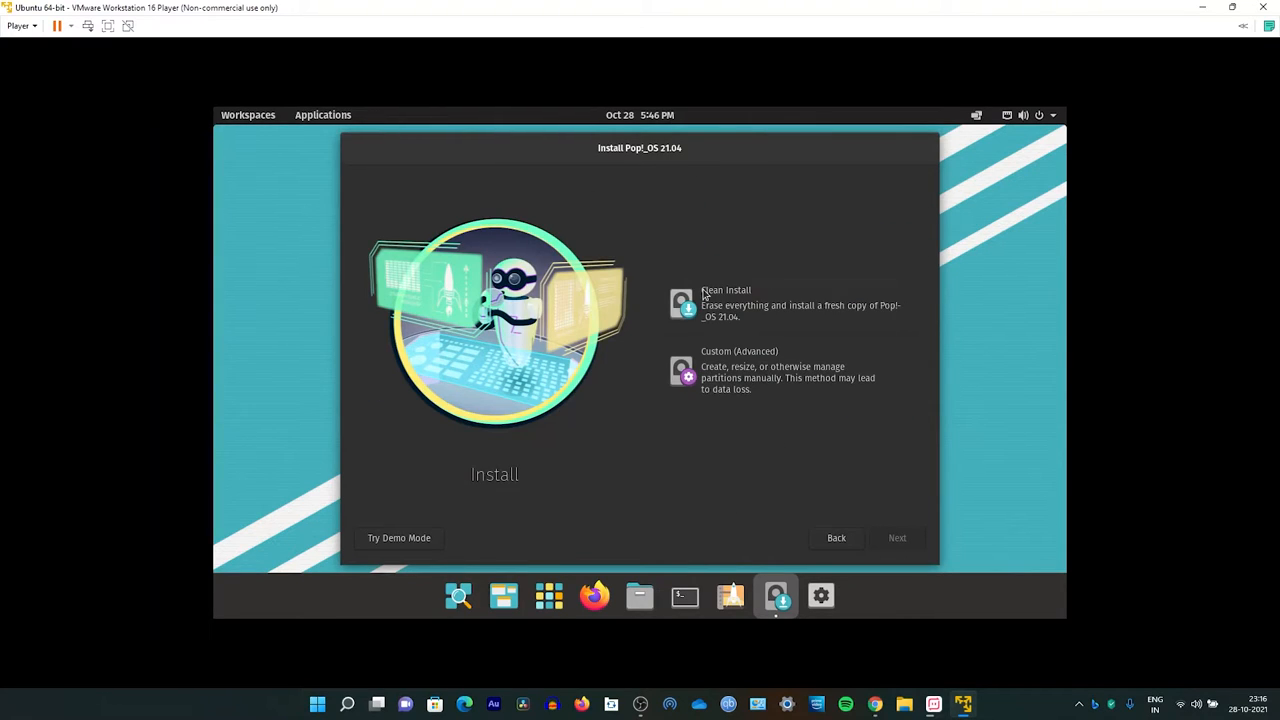
Step: Choose Clean Install on the VMware virtual drive and start Erase and Install
click(704, 294)
click(896, 545)
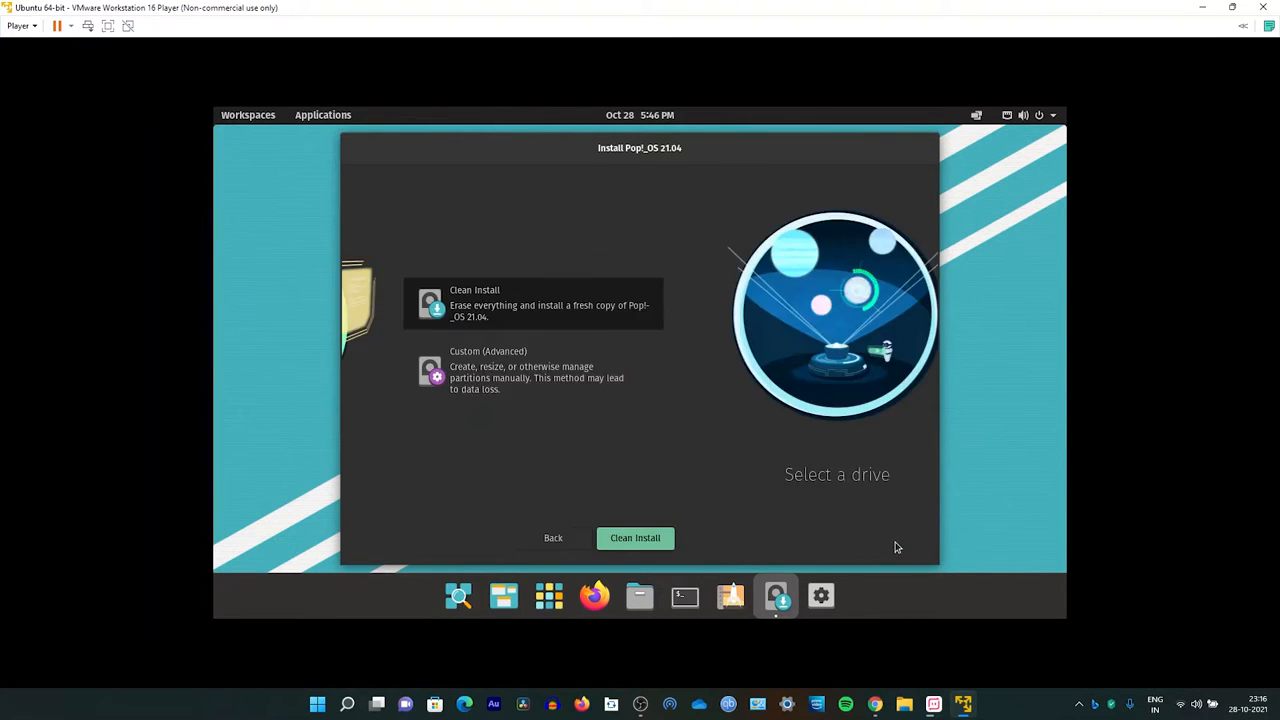
click(790, 344)
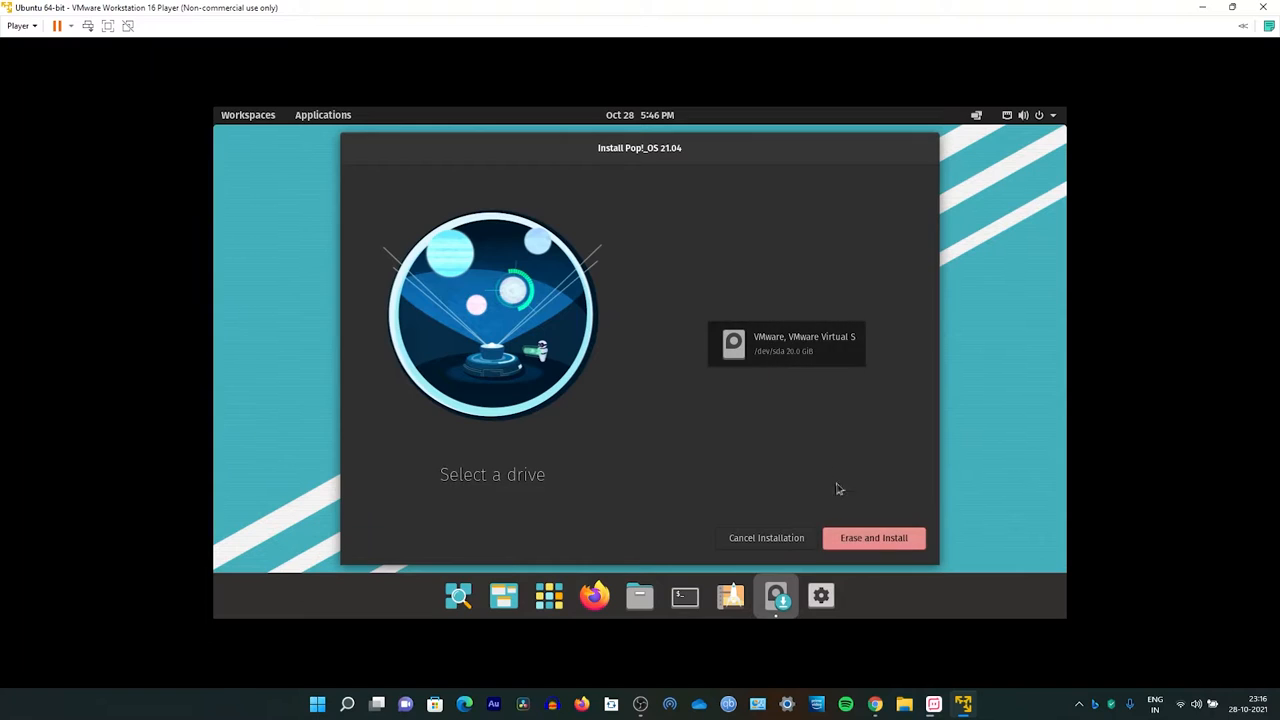
click(884, 537)
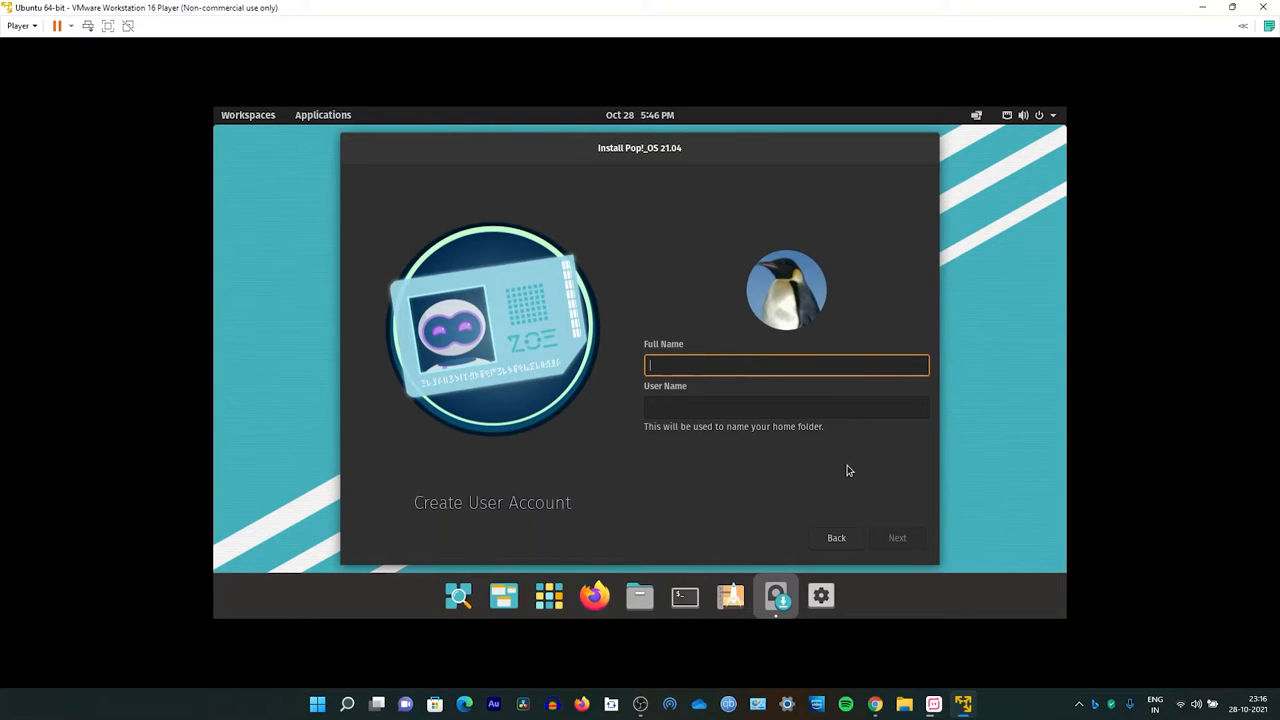
Step: Enter geek as the full name for the user account and continue
text(geek)
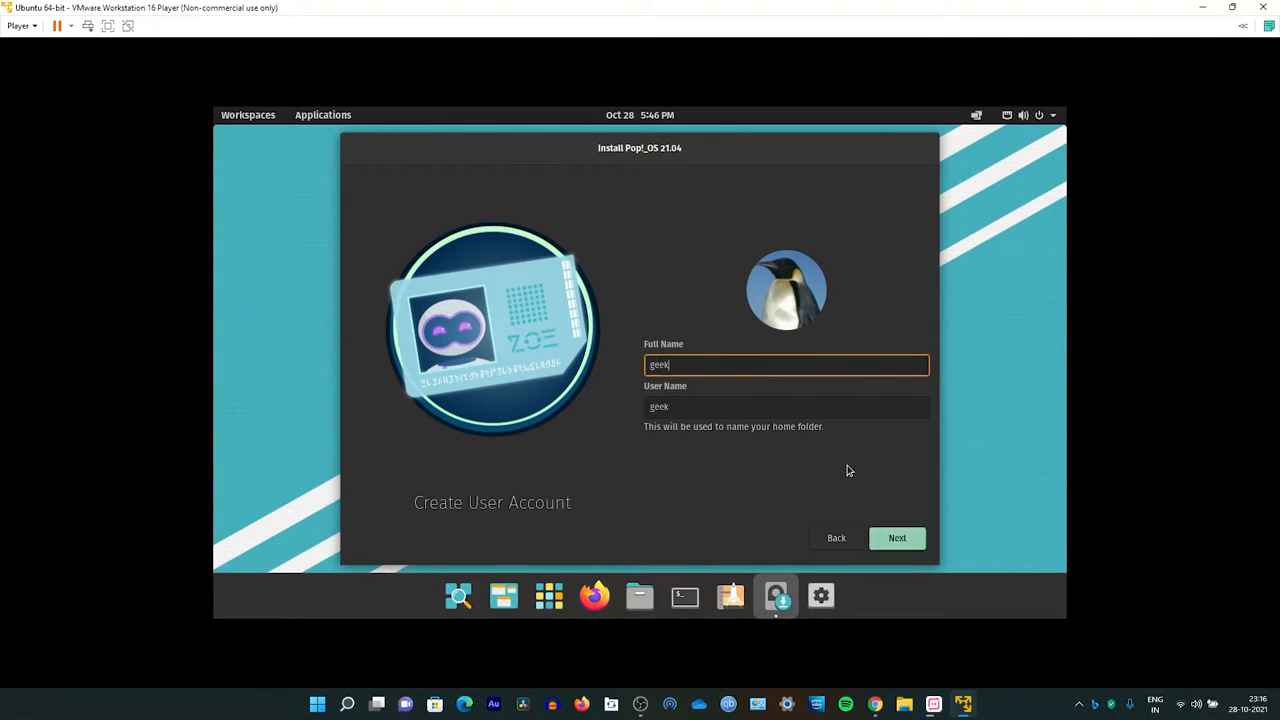
click(900, 540)
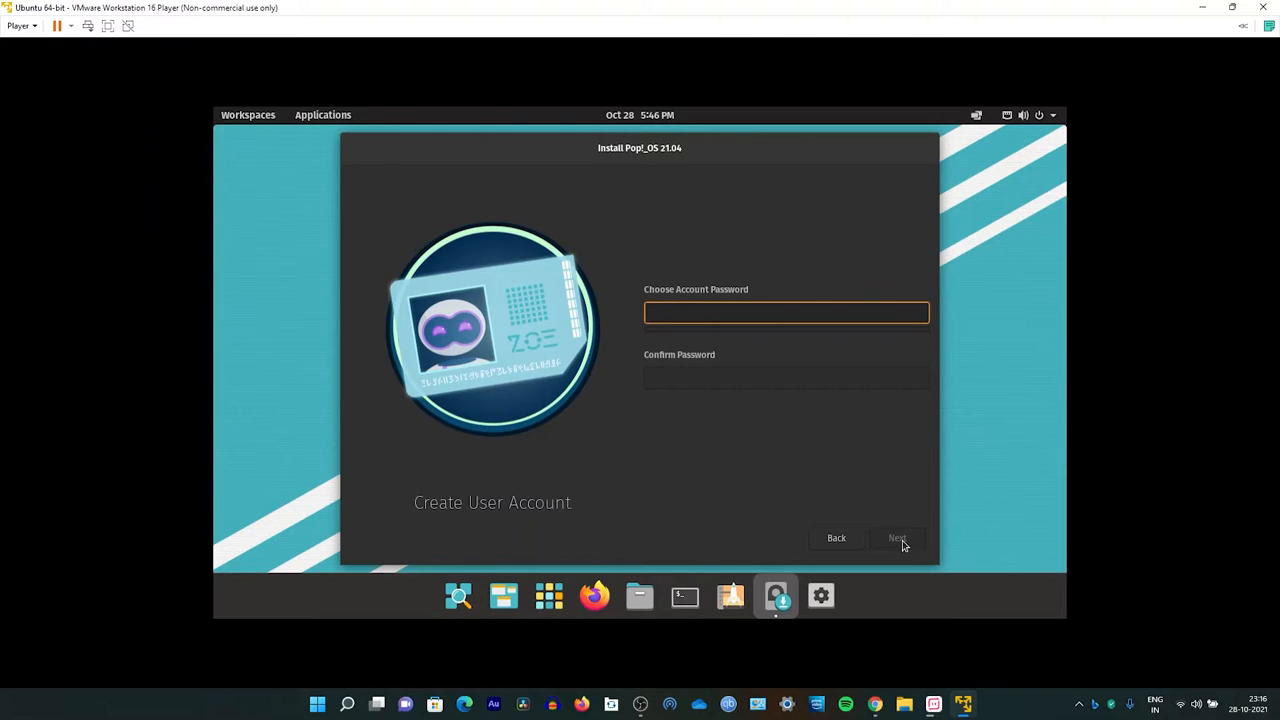
Step: Try entering an account password, then clear the password field
text(geek)
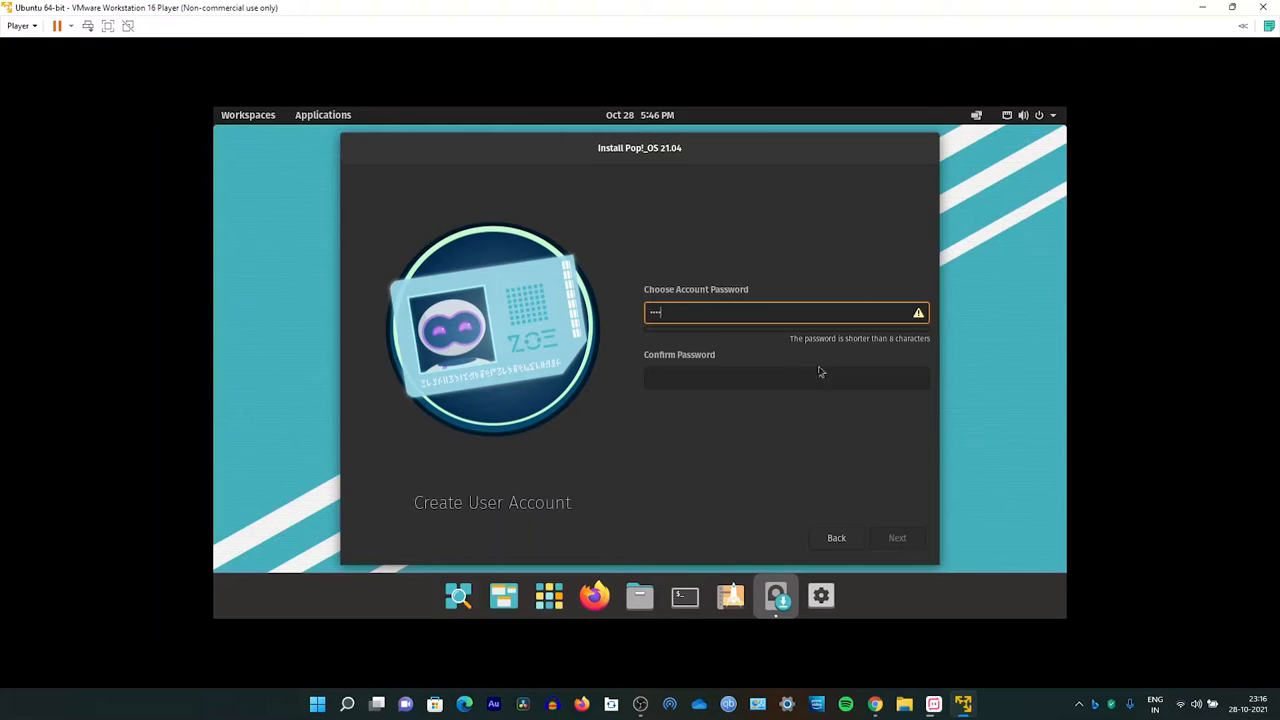
key(BackSpace)
key(BackSpace)
key(BackSpace)
key(BackSpace)
text(••••••••)
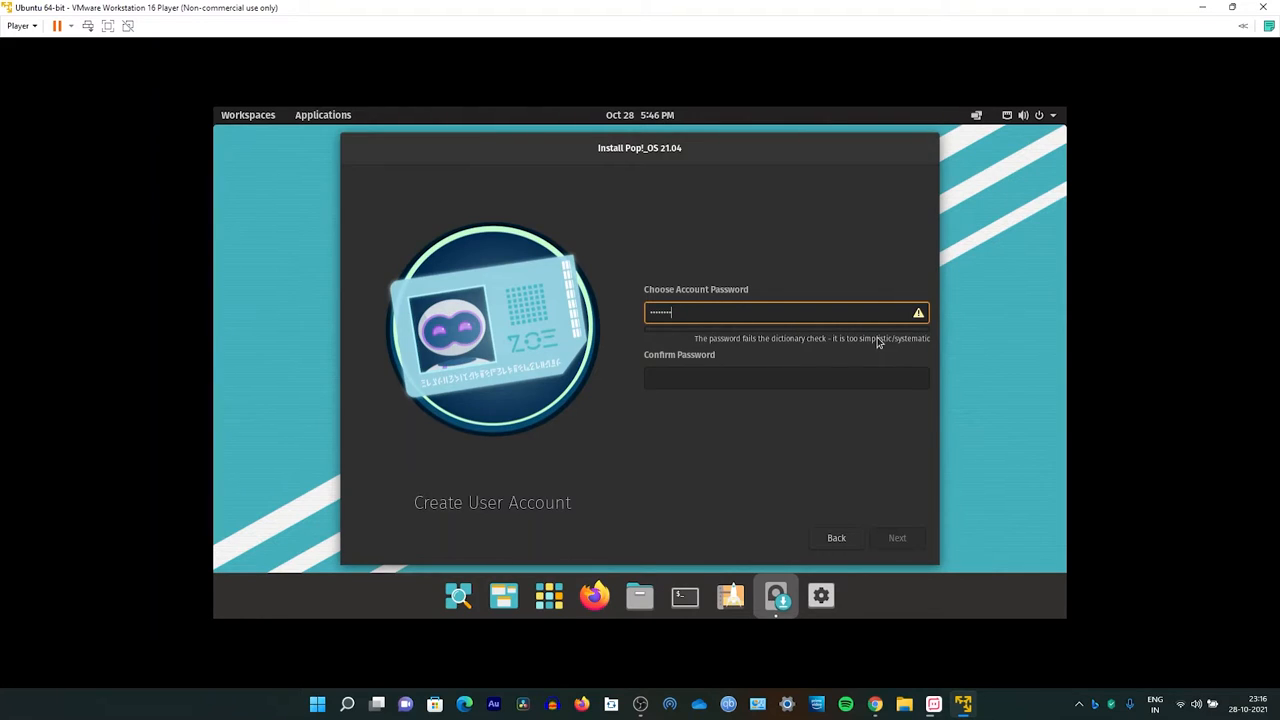
key(BackSpace)
key(BackSpace)
key(BackSpace)
key(BackSpace)
key(BackSpace)
key(BackSpace)
key(BackSpace)
key(BackSpace)
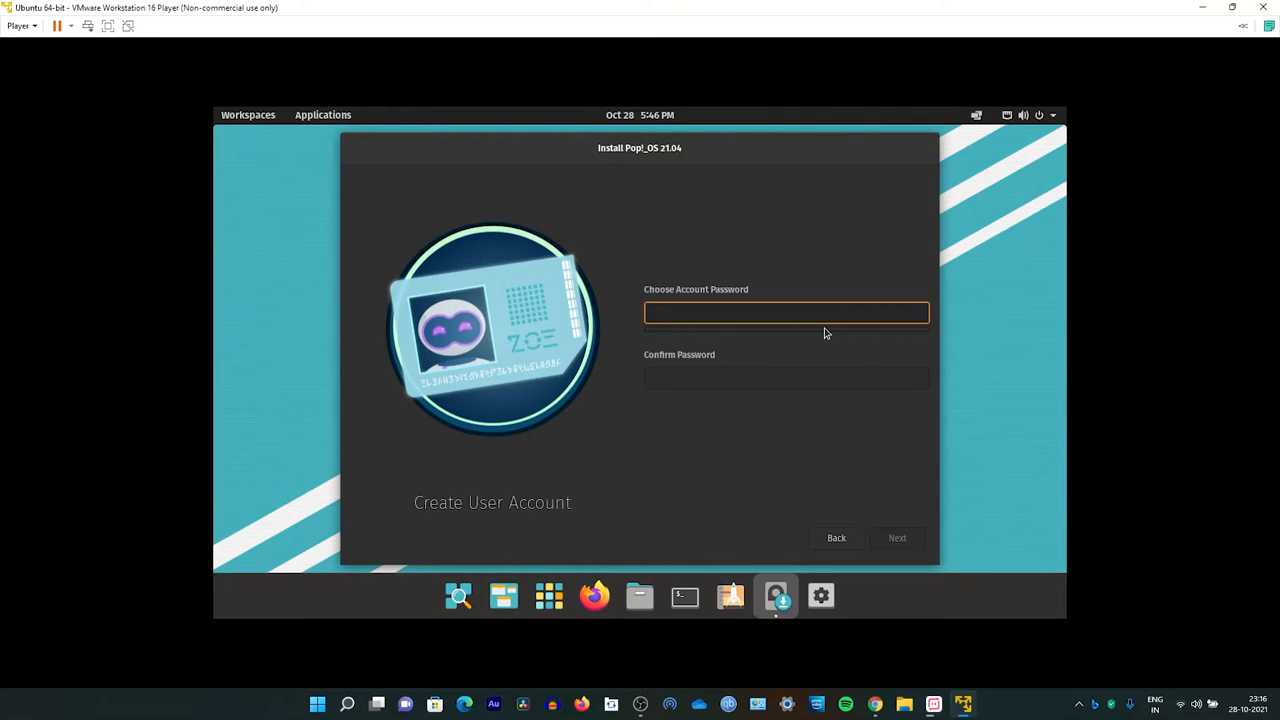
Step: Enter and confirm the account password and continue
text(••••••••)
click(815, 380)
text(•••••)
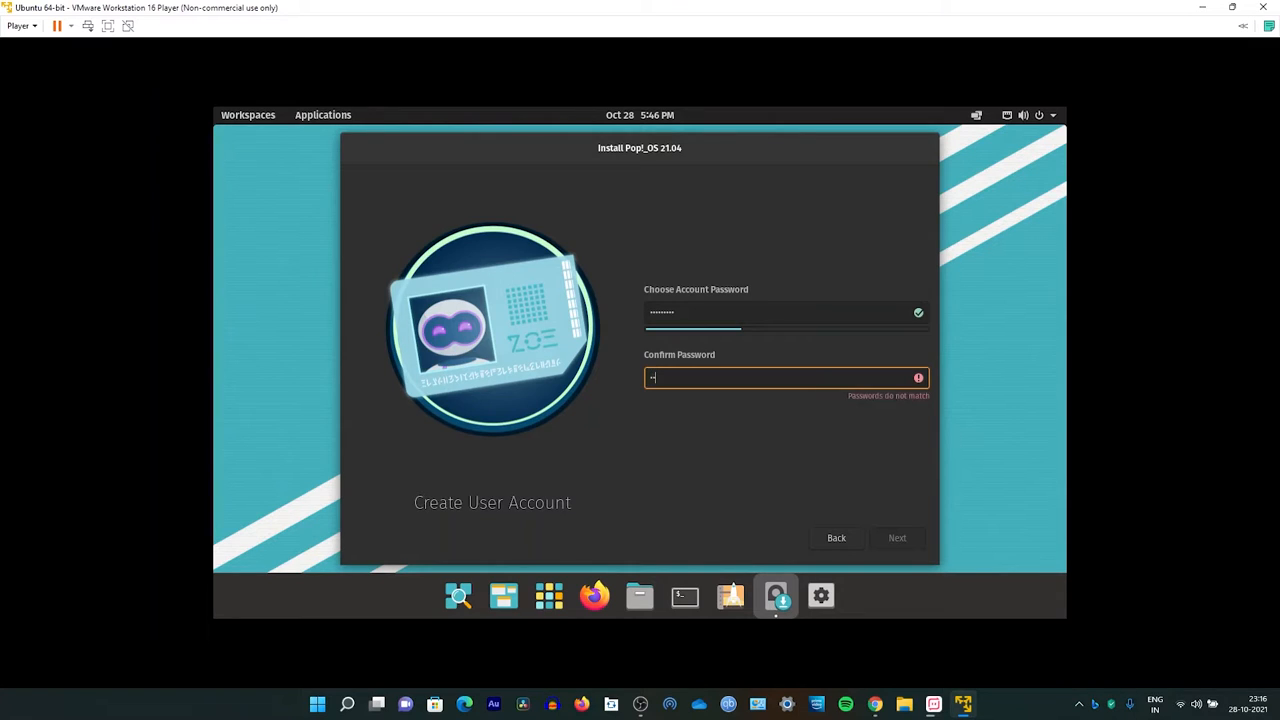
text(••••)
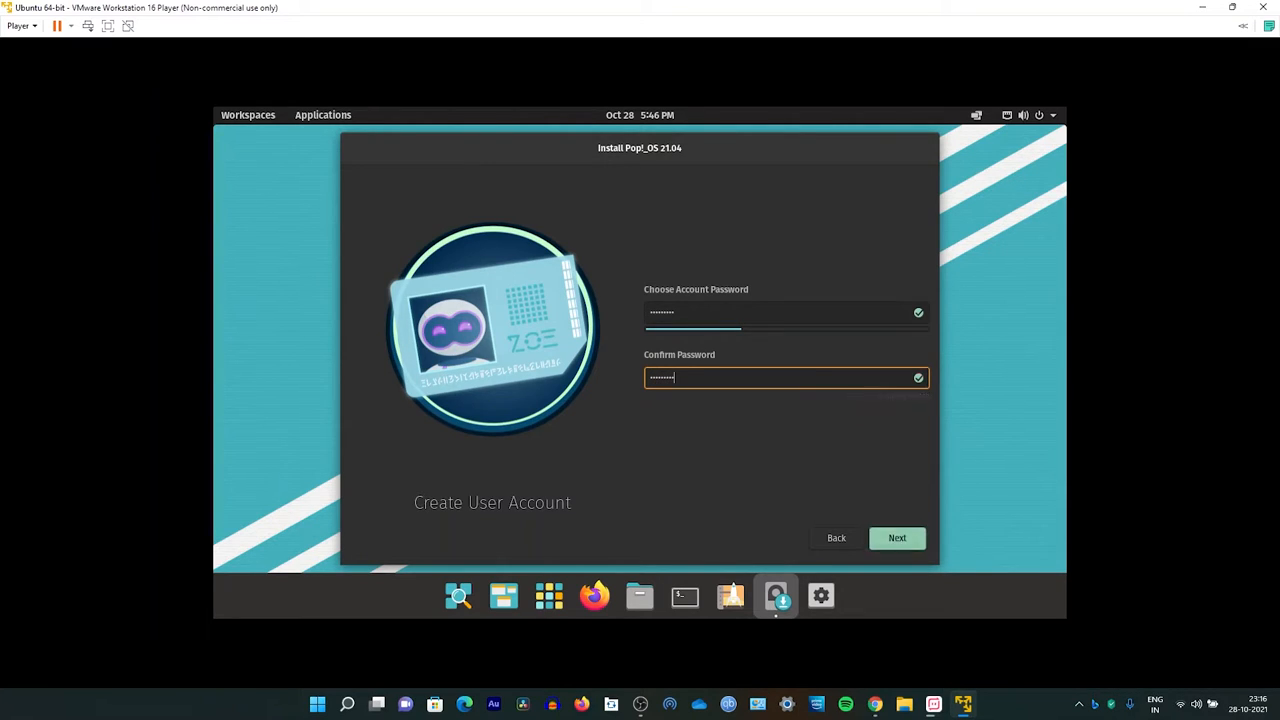
key(Return)
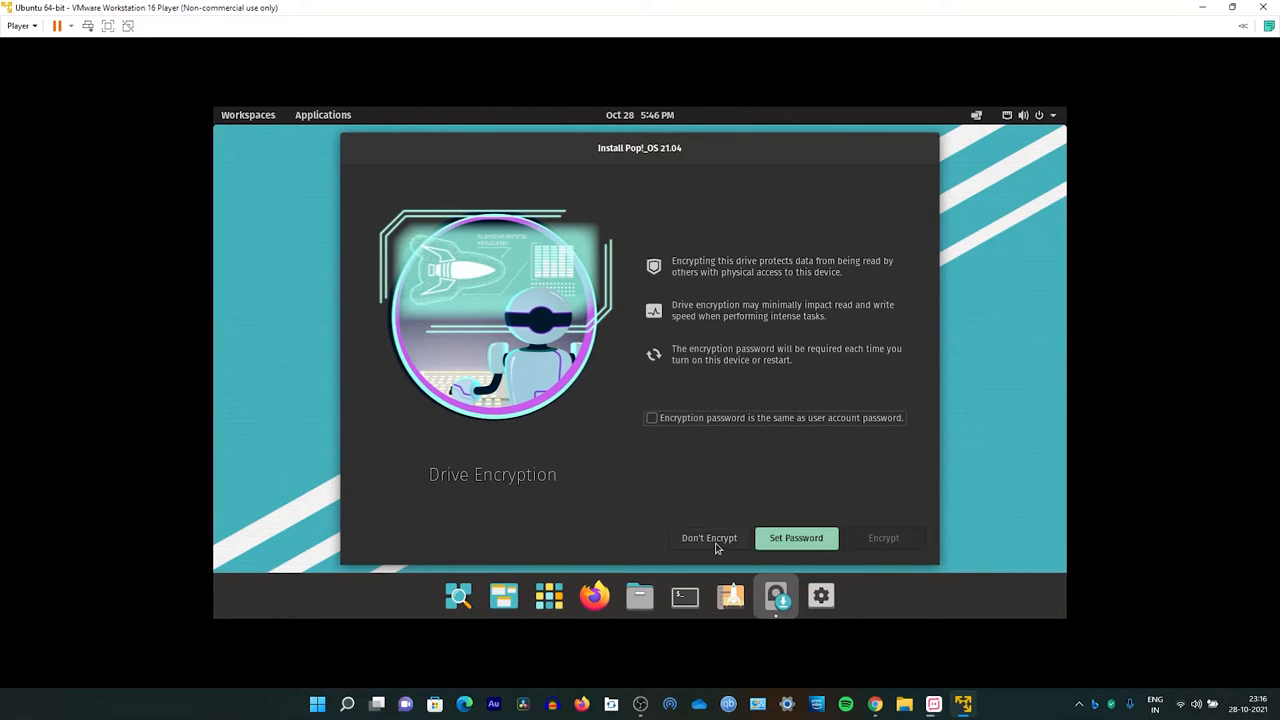
Step: Skip drive encryption to begin the installation and open and close the installation log view
click(713, 540)
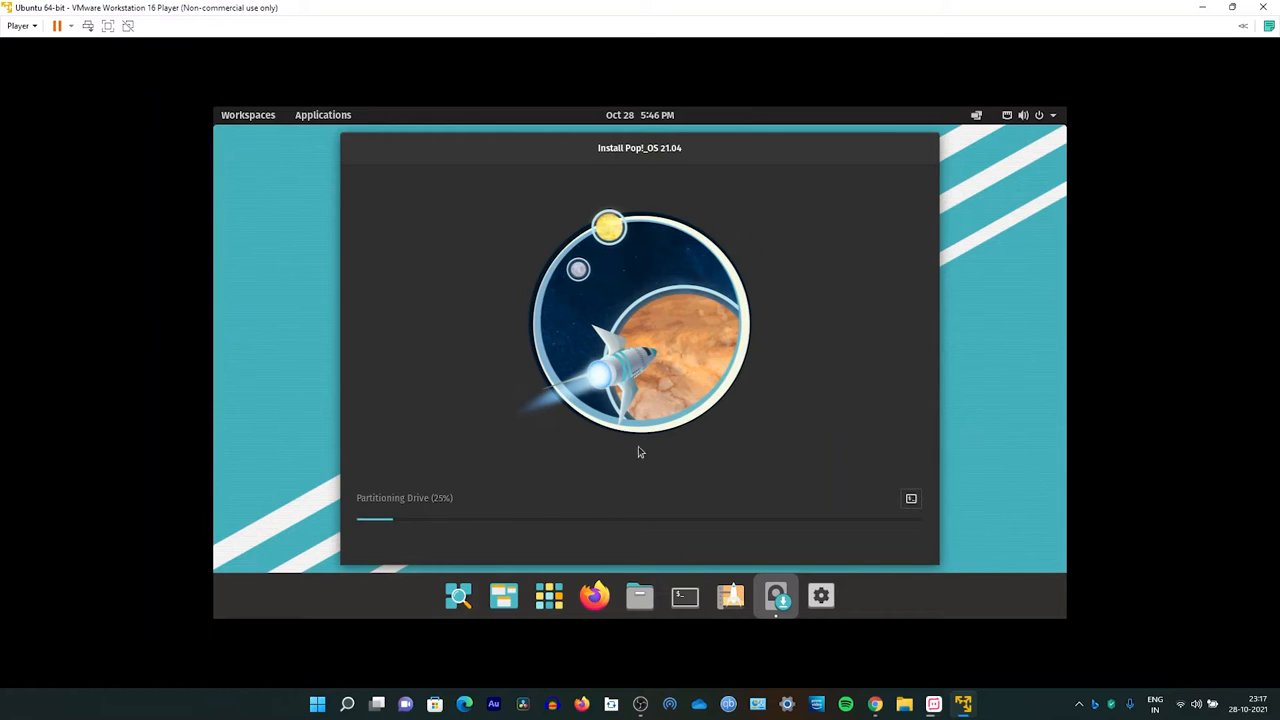
click(910, 501)
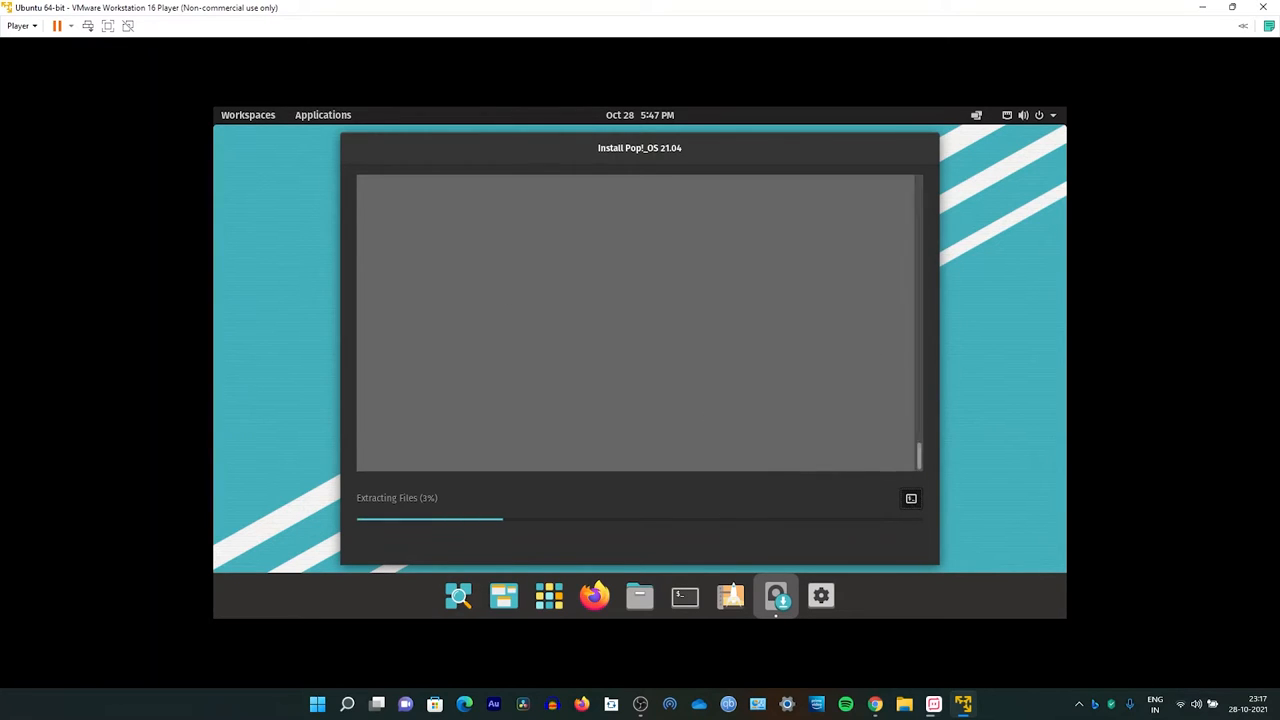
click(911, 500)
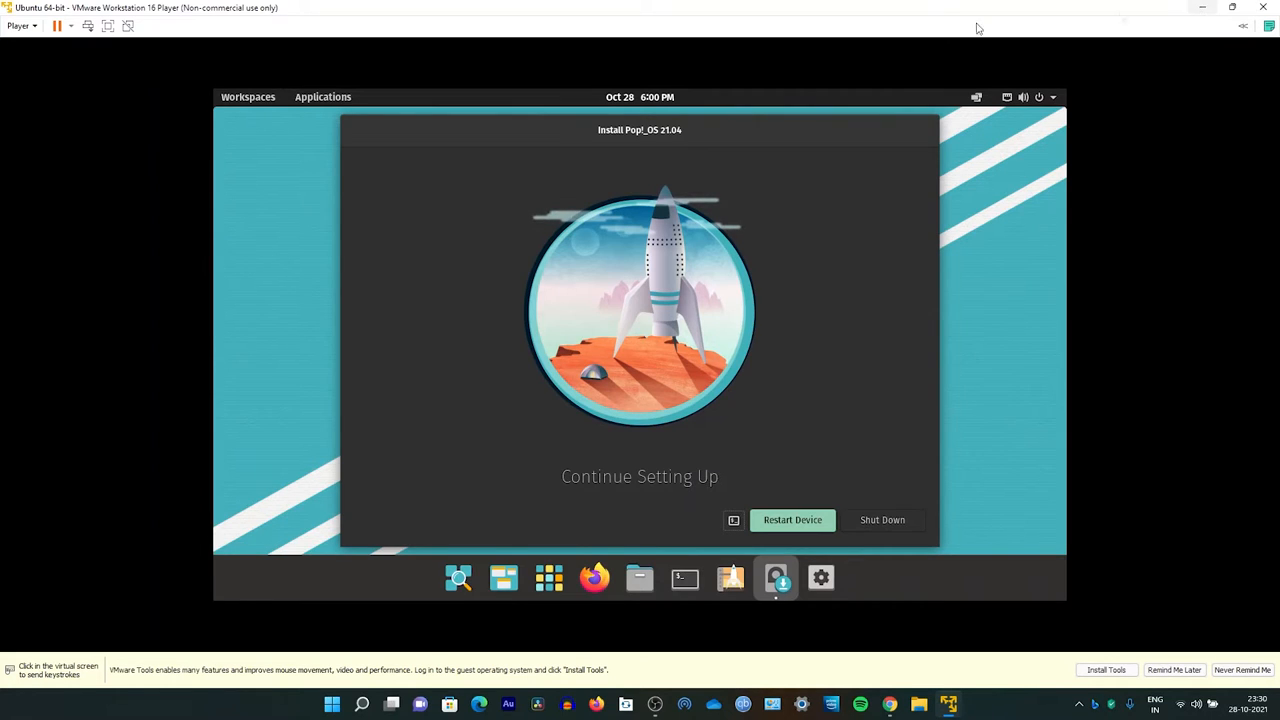
Step: Restart the device once the Pop!_OS installation has finished
click(804, 521)
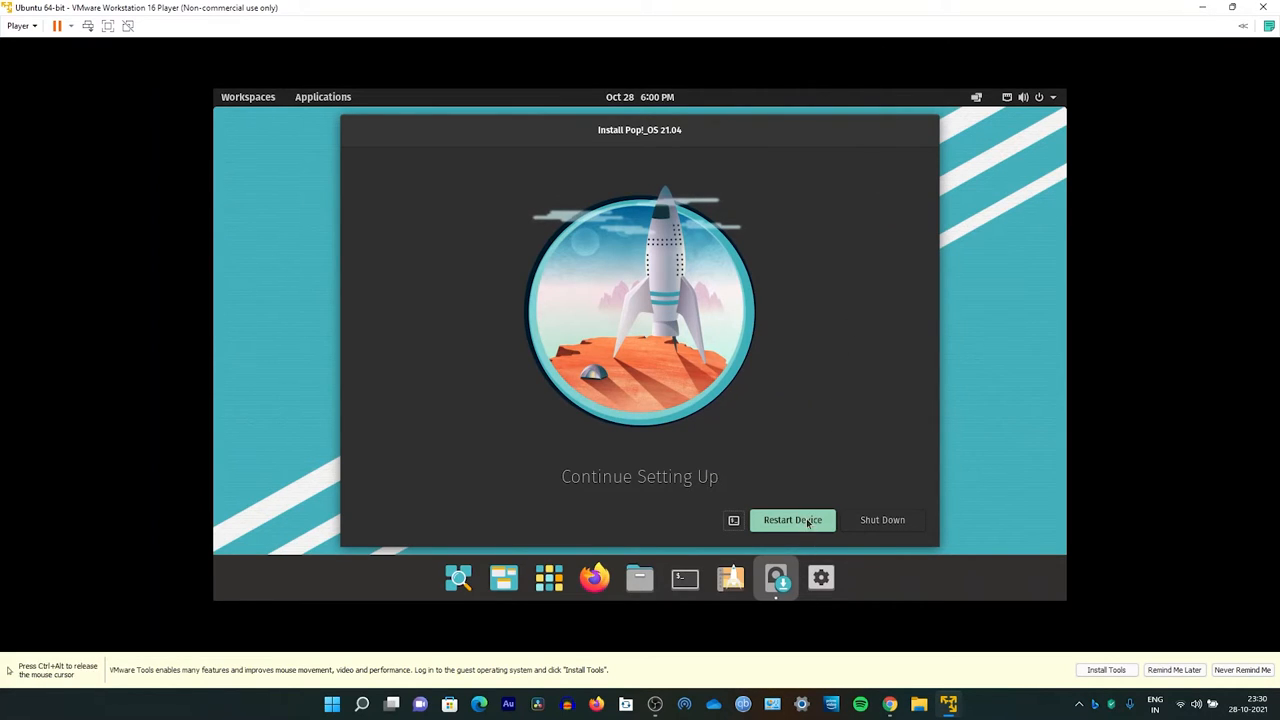
click(808, 522)
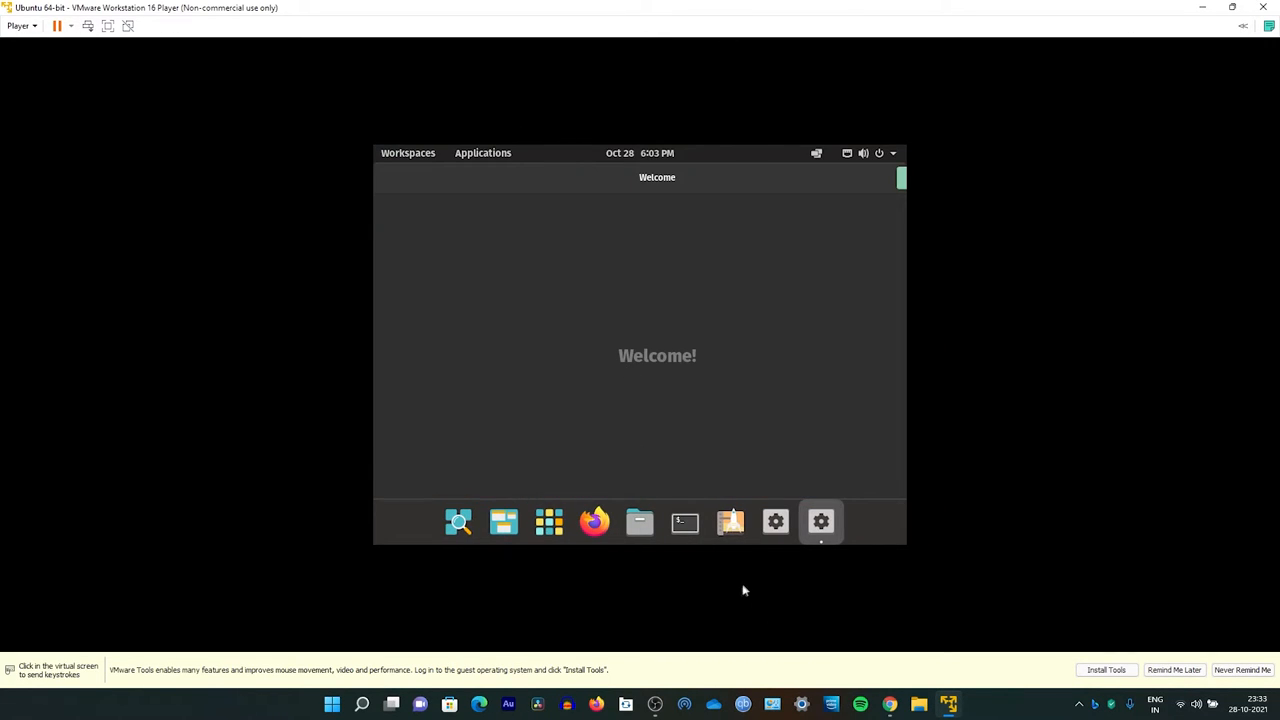
click(743, 590)
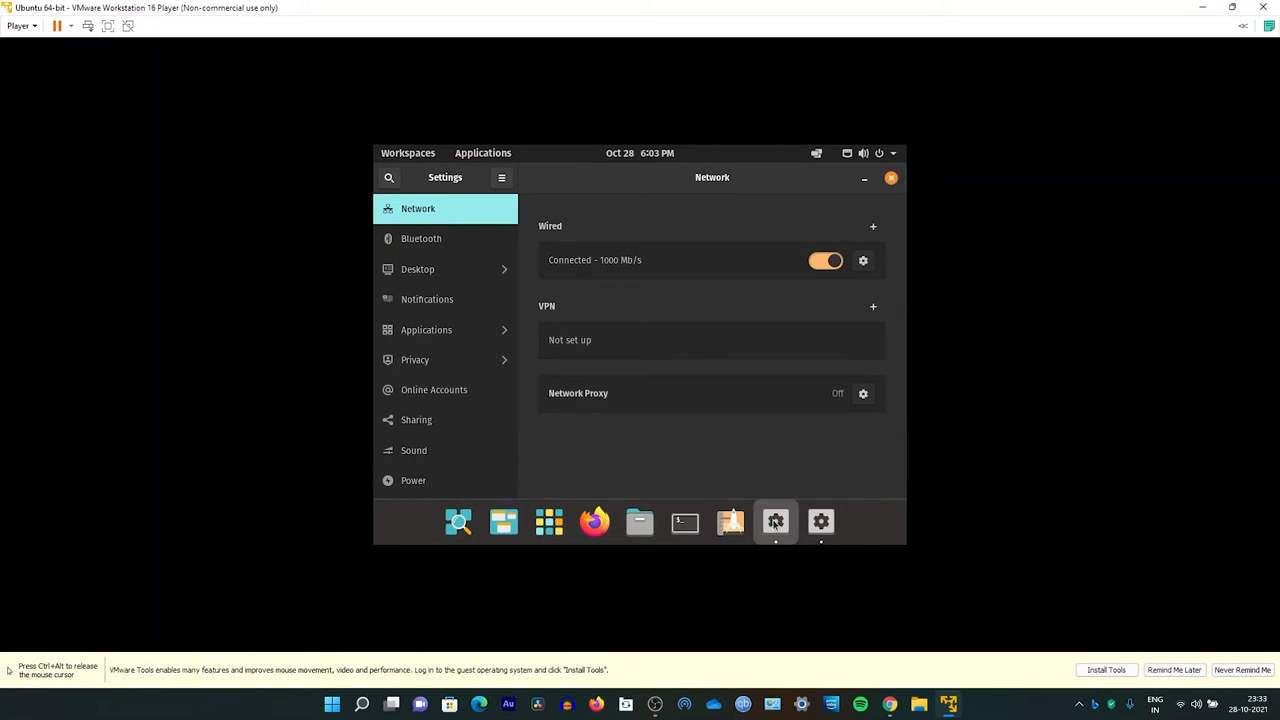
Step: Set the display resolution to 1920 × 1080 (16:9), apply it and keep the changes
scroll(474, 371, down, 5)
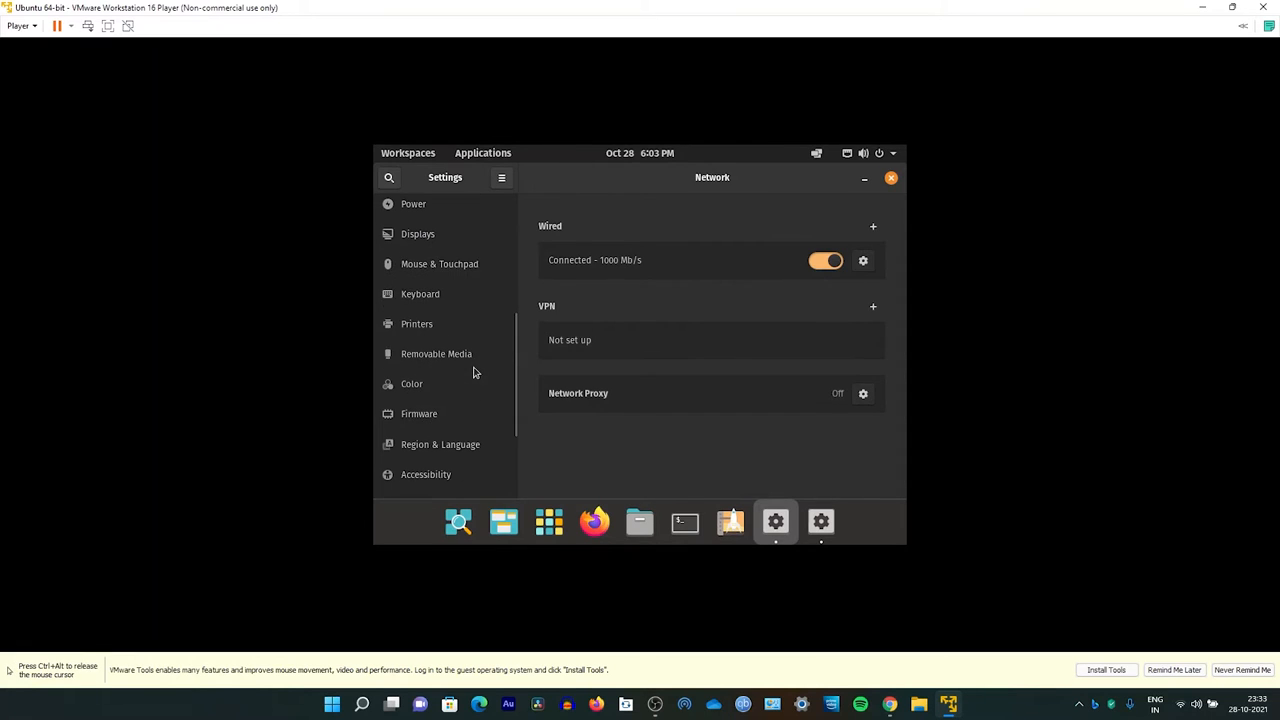
click(430, 240)
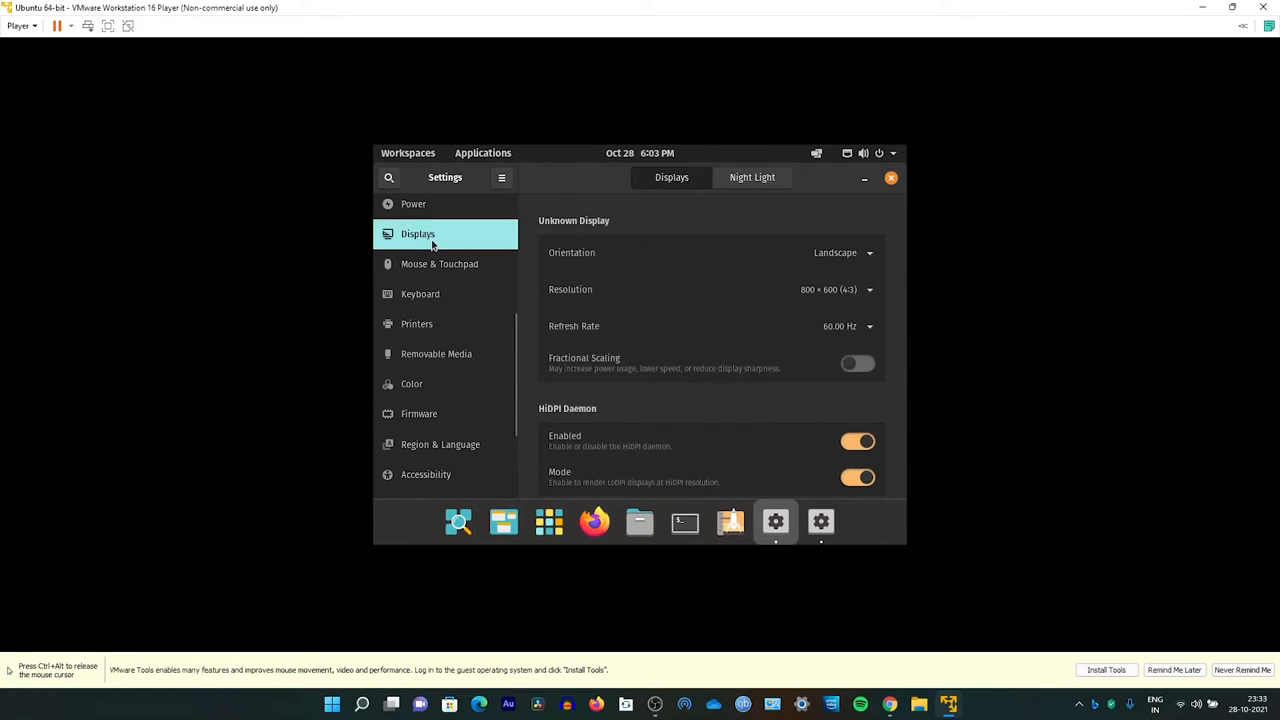
click(845, 290)
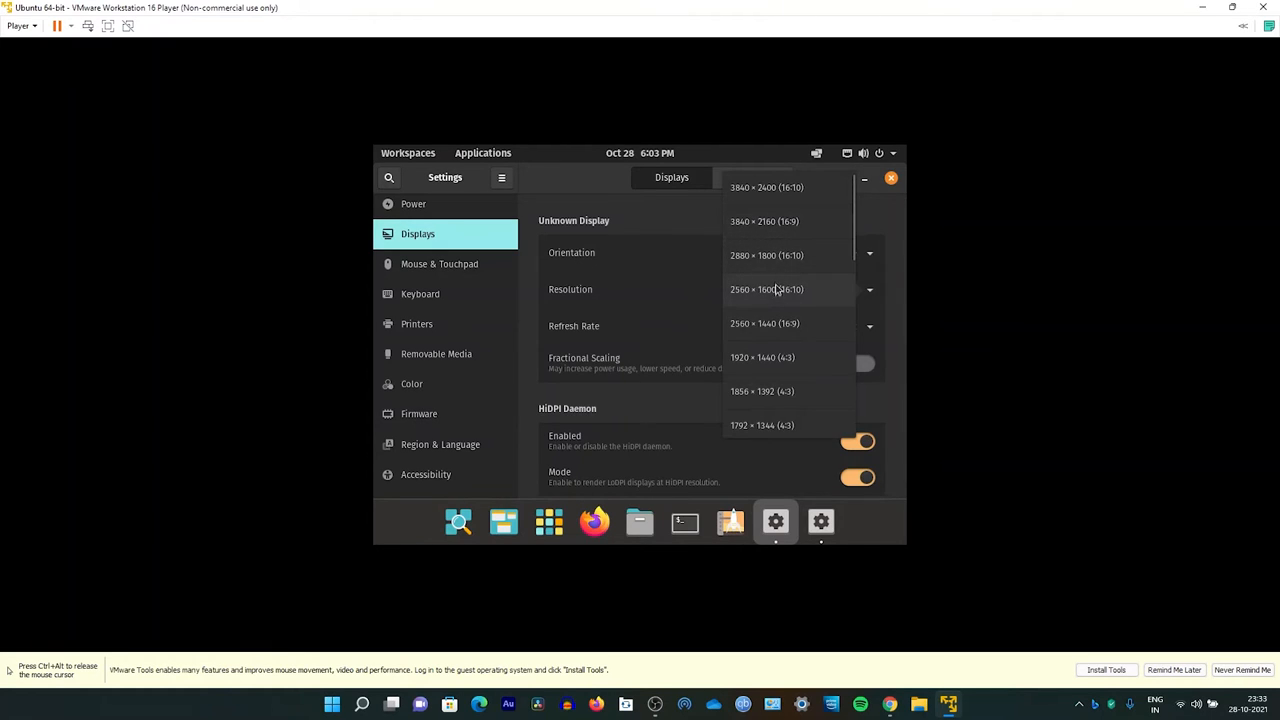
scroll(811, 338, down, 5)
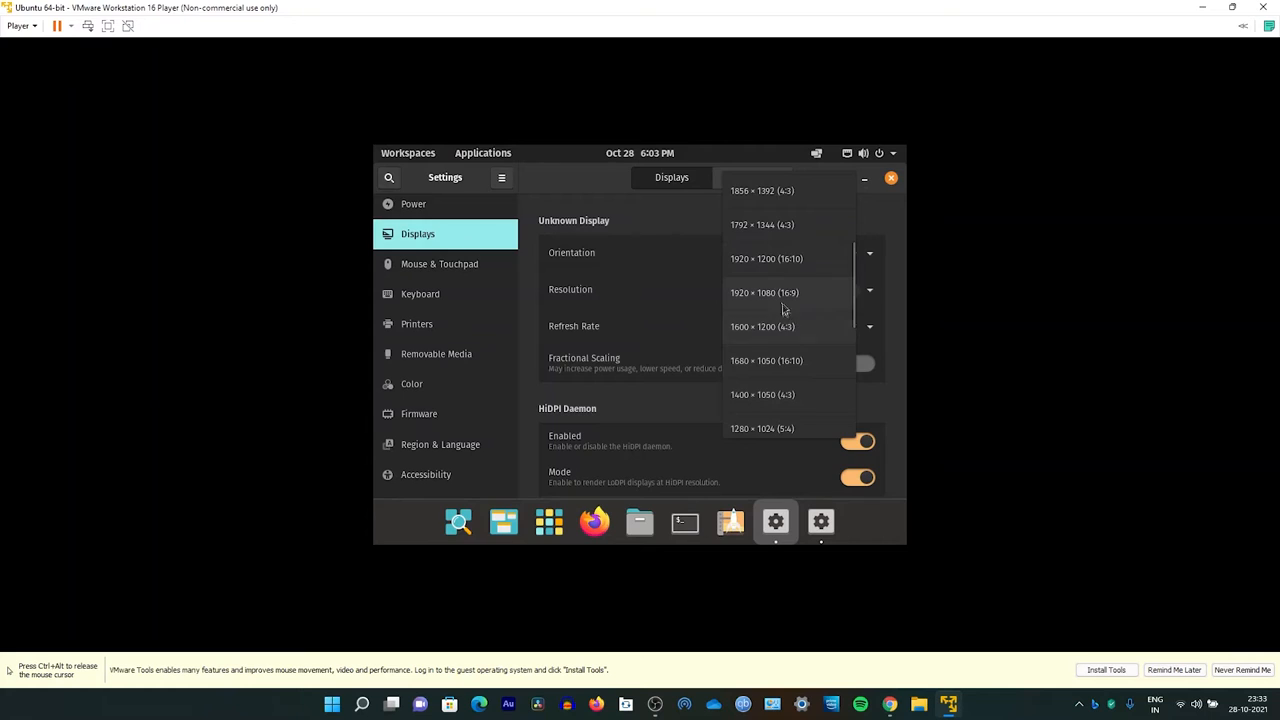
click(776, 298)
click(880, 180)
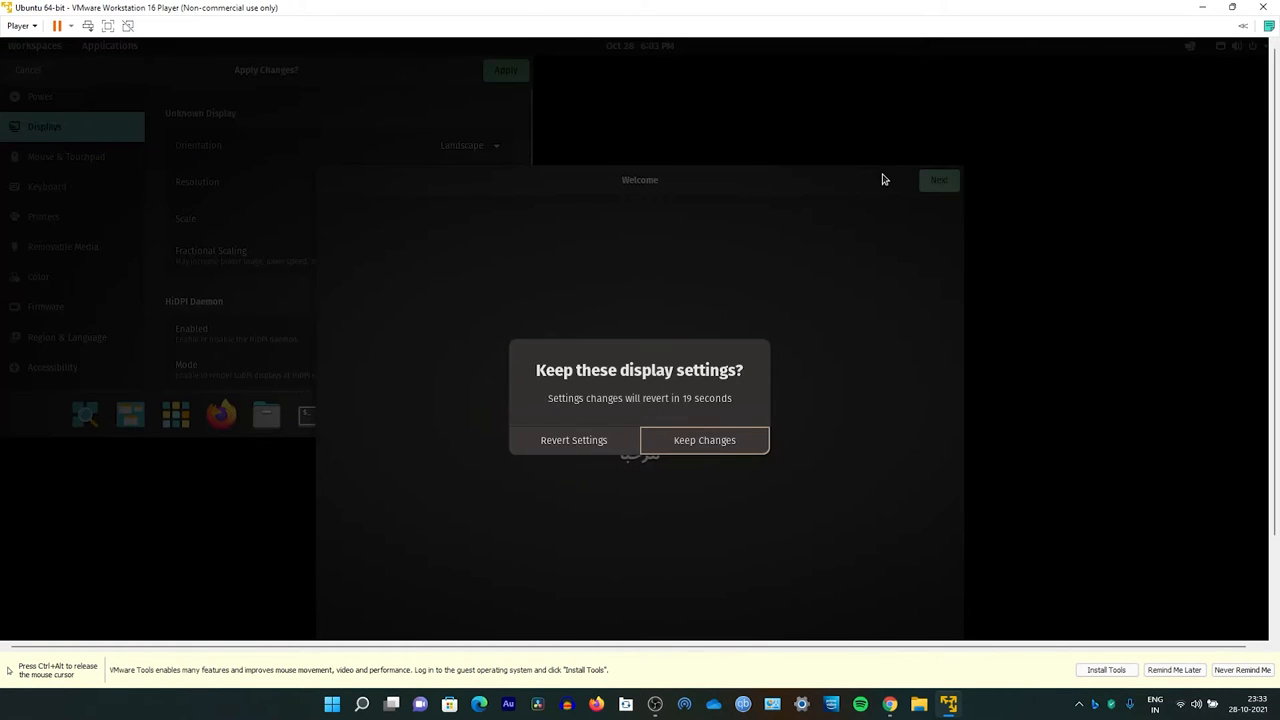
click(689, 446)
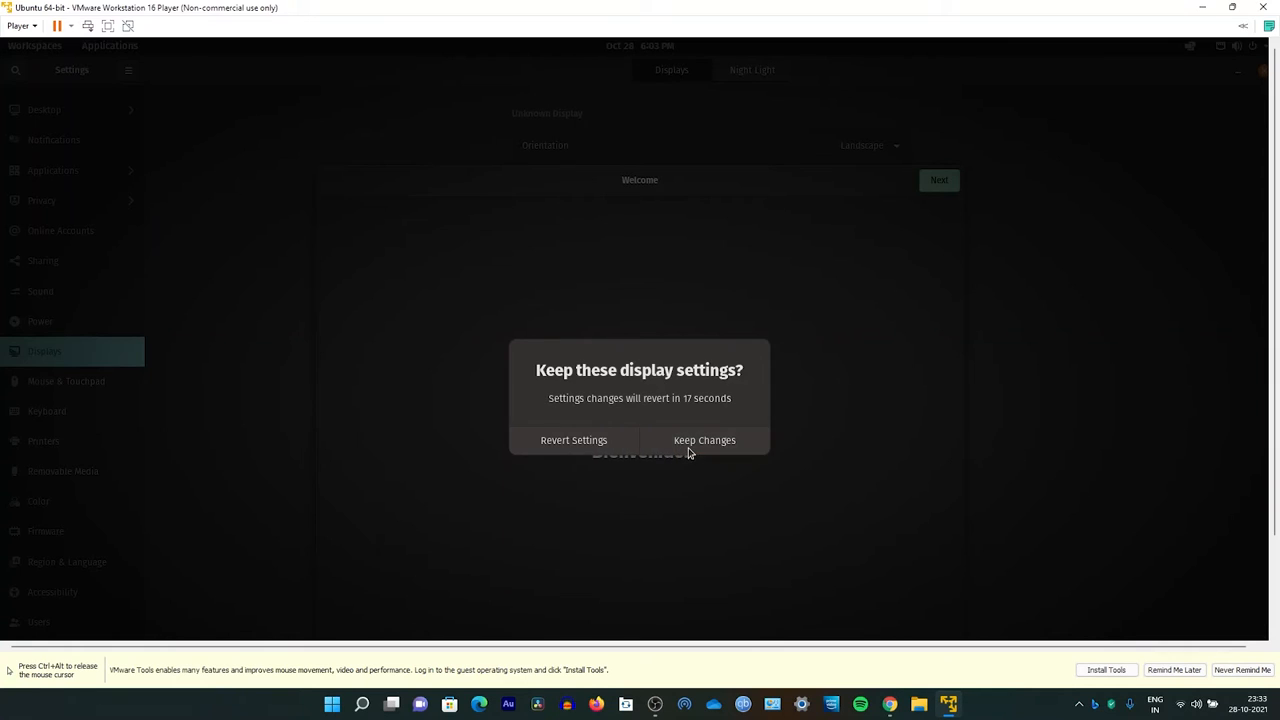
Step: Switch the virtual machine to full screen and continue past the welcome screen
key(ctrl+alt)
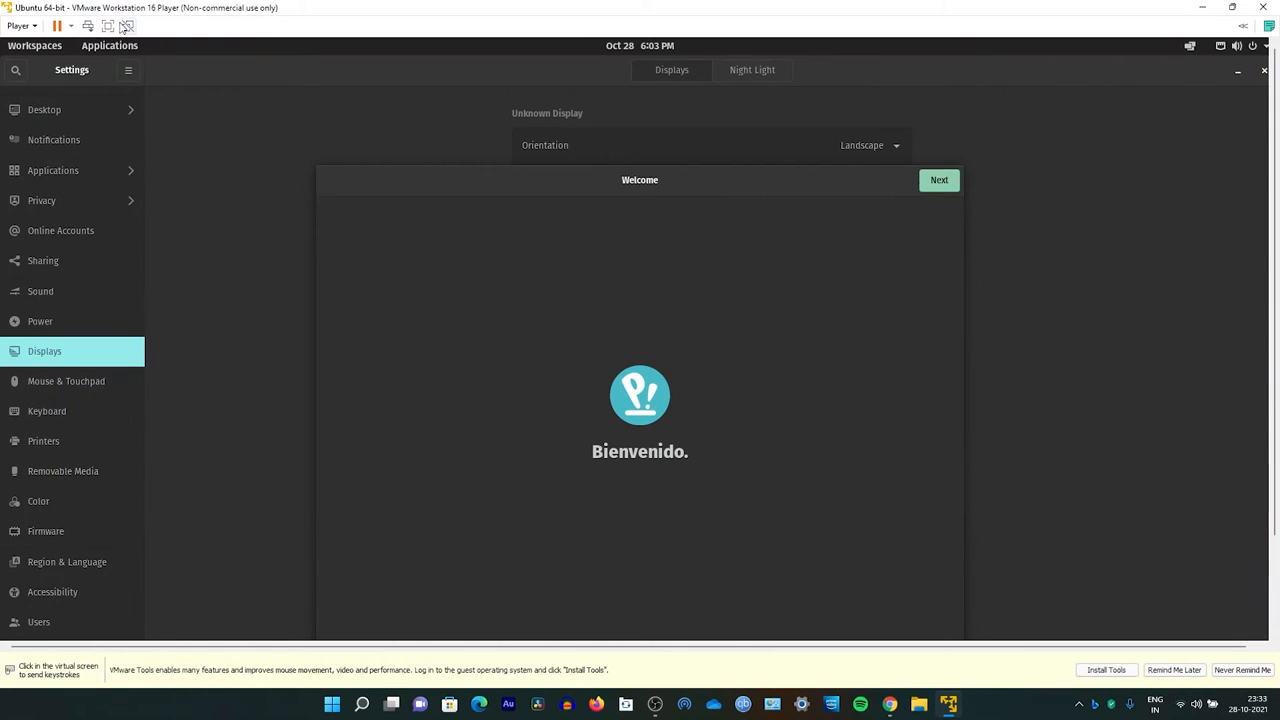
click(107, 26)
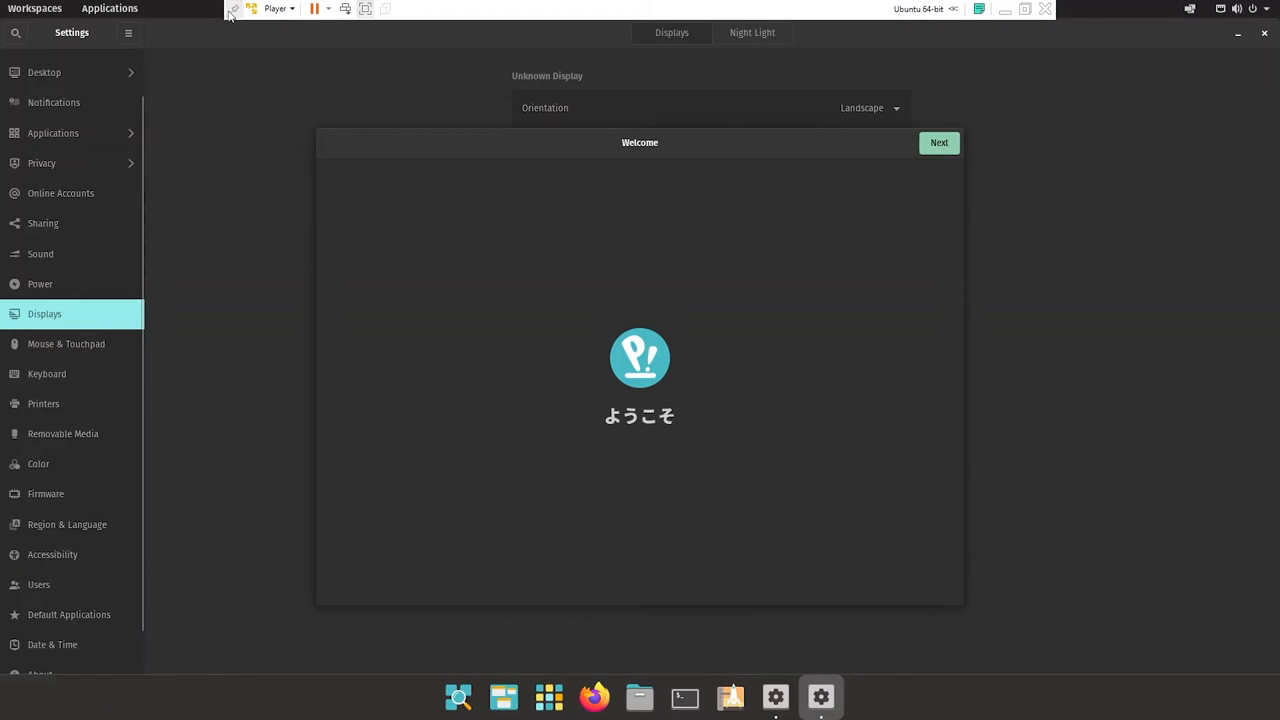
click(933, 147)
click(933, 147)
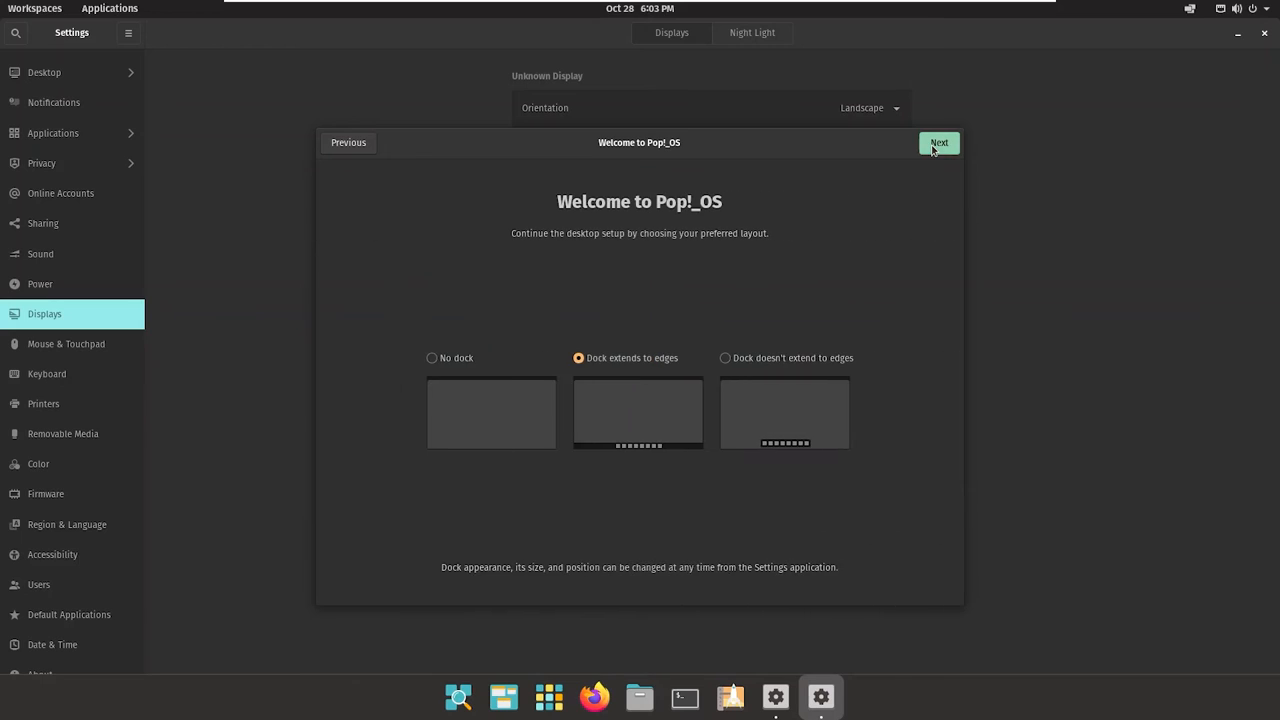
Step: Choose the dock layout that doesn't extend to edges and continue
click(725, 358)
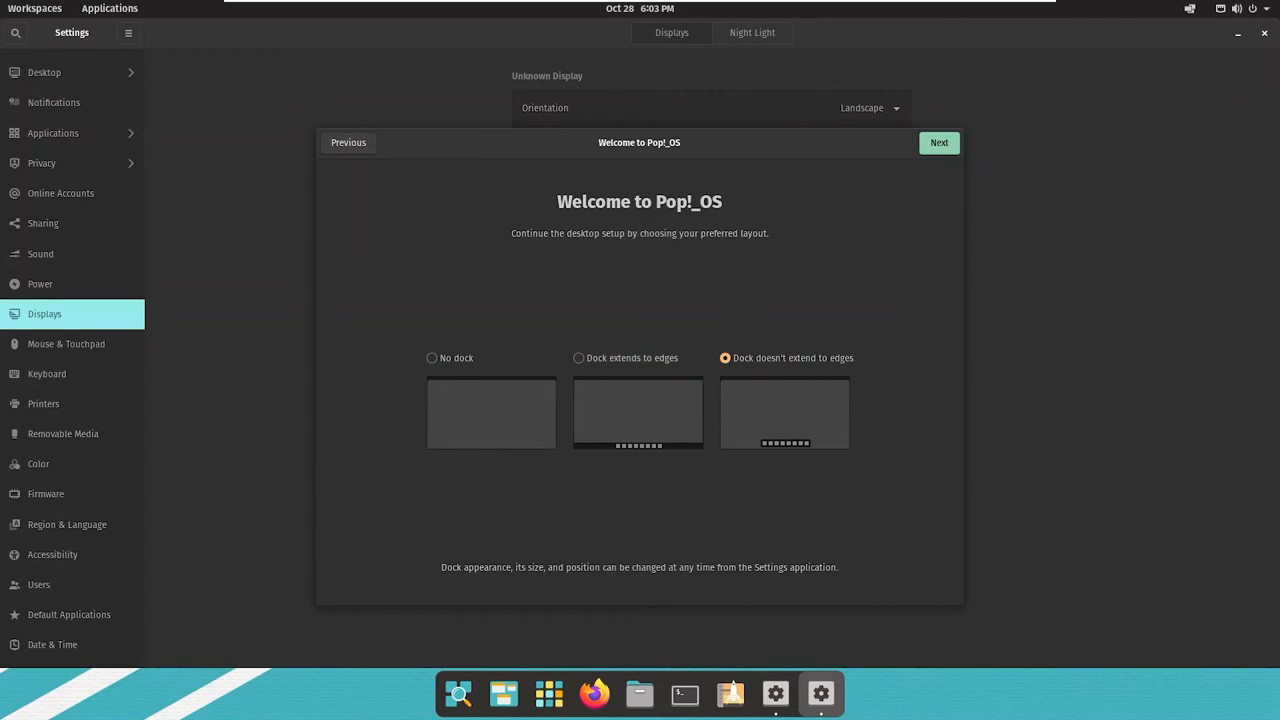
click(926, 151)
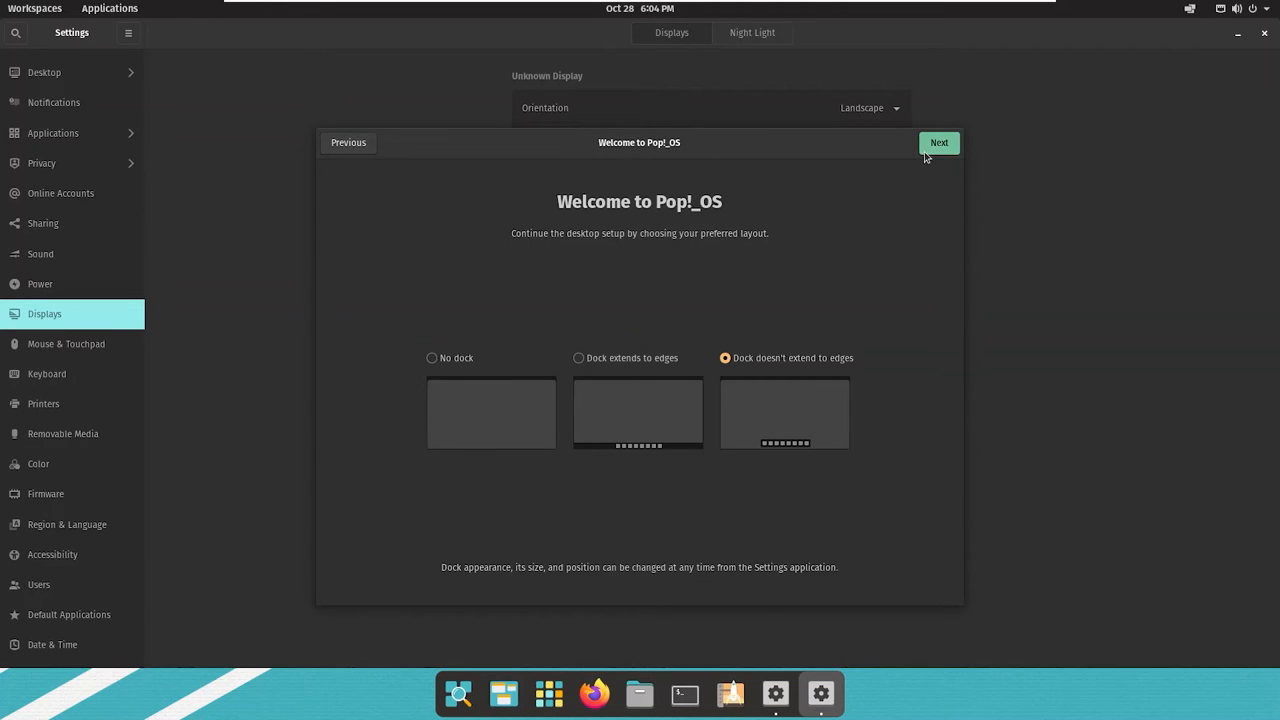
click(926, 151)
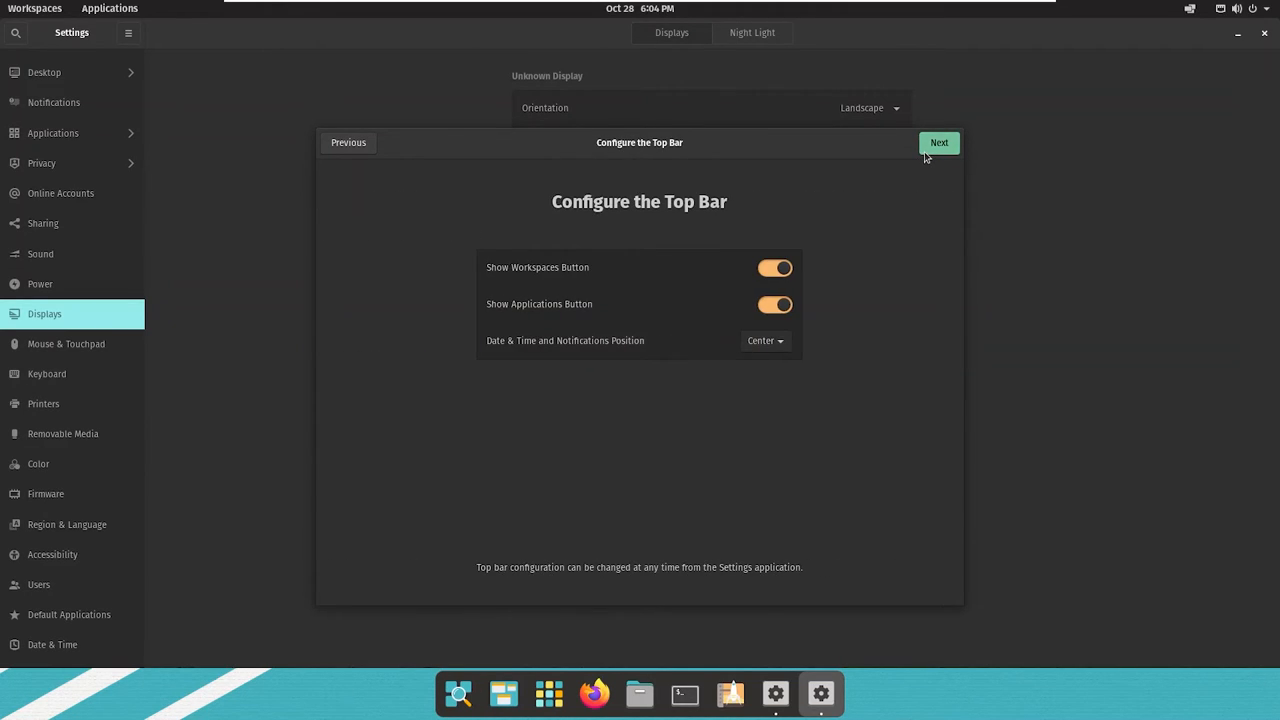
Step: Continue through the top bar configuration and gesture navigation pages with default settings
click(926, 156)
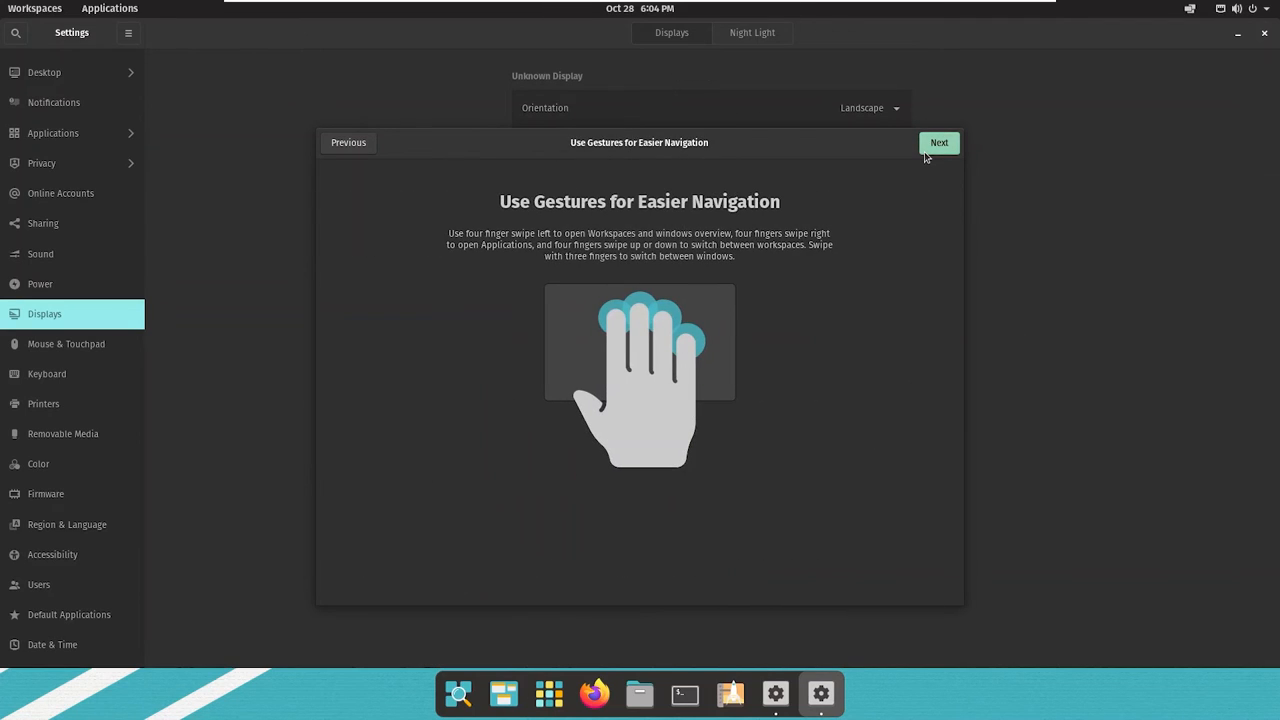
click(926, 156)
click(926, 156)
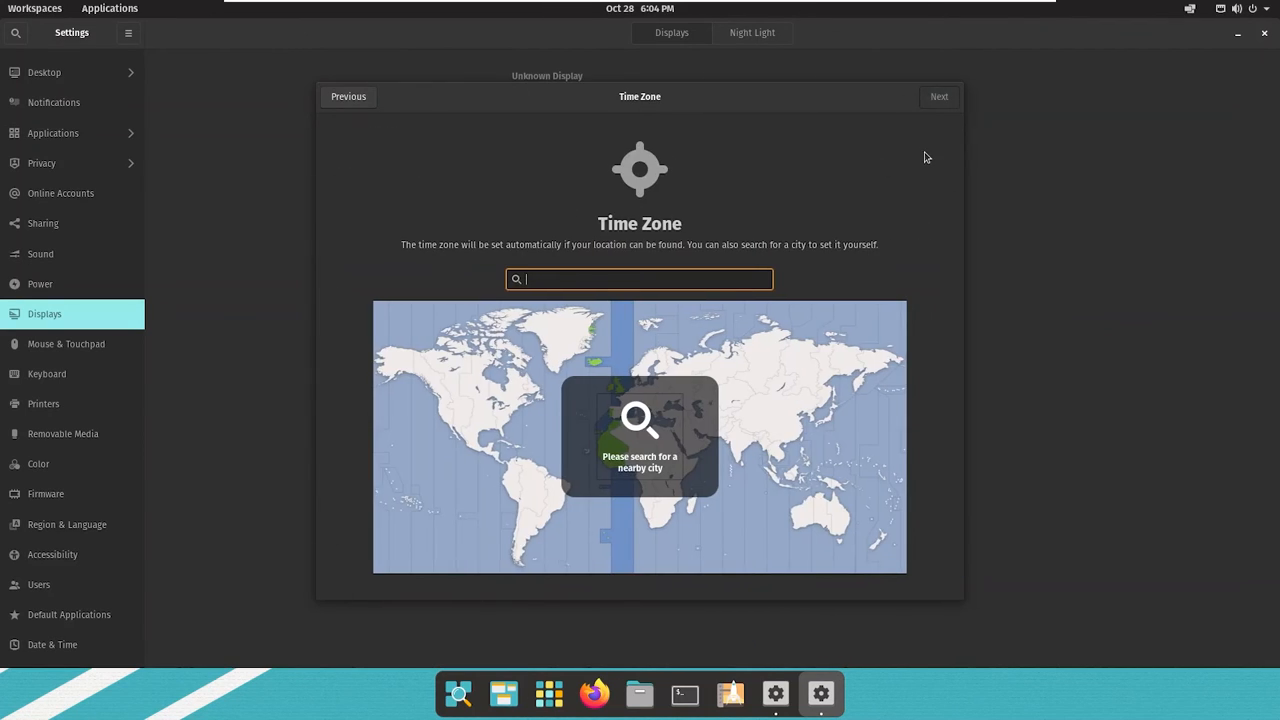
Step: Set the time zone to Kolkata, India on the map and finish the desktop setup
click(748, 443)
click(750, 441)
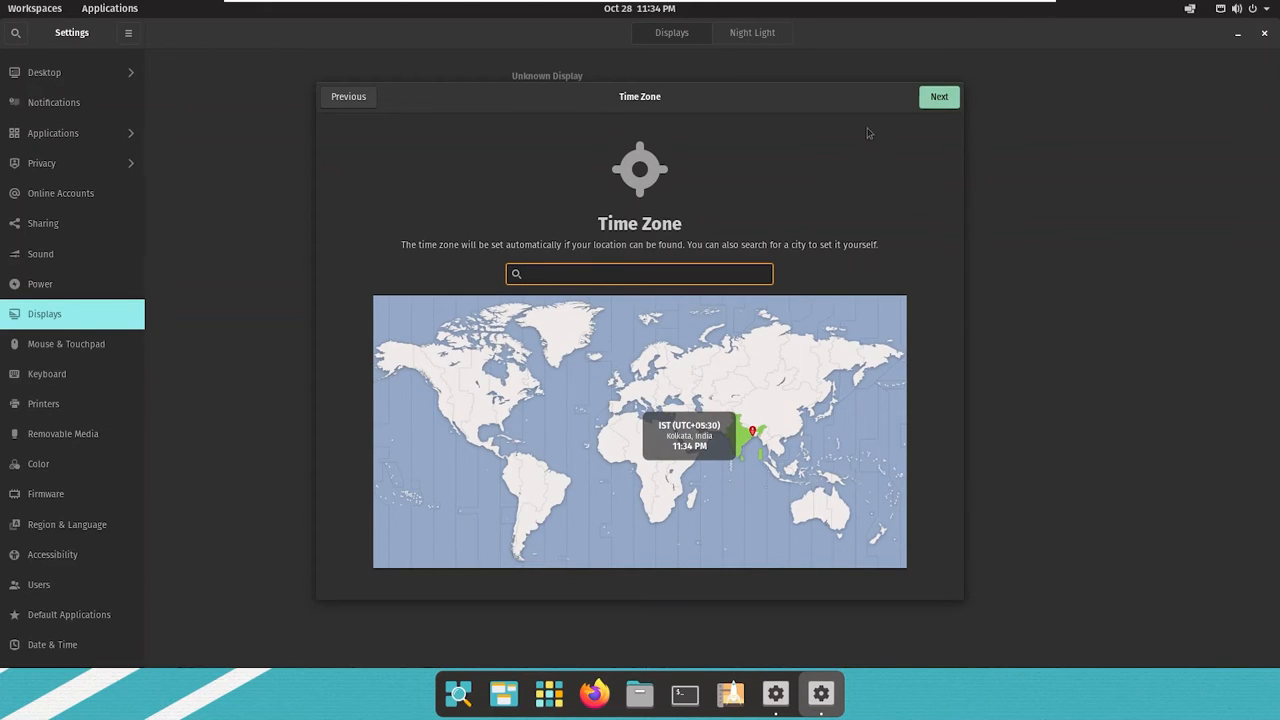
click(950, 101)
click(949, 110)
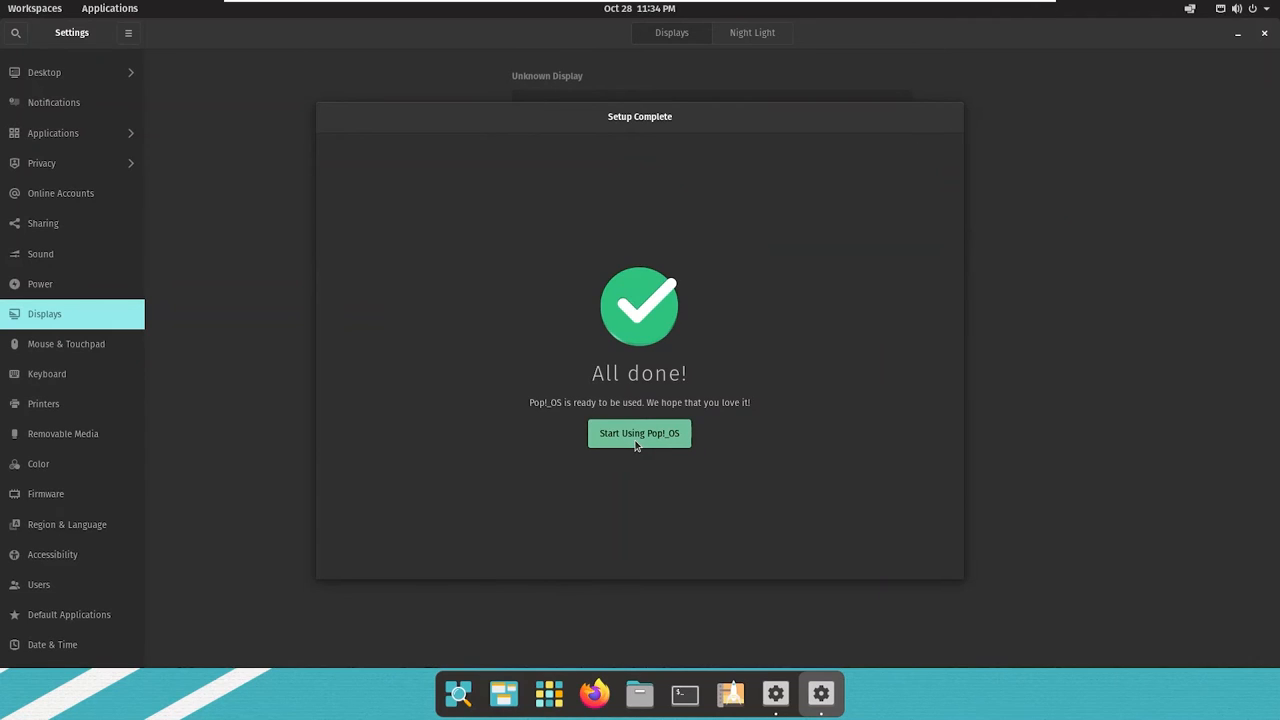
click(636, 440)
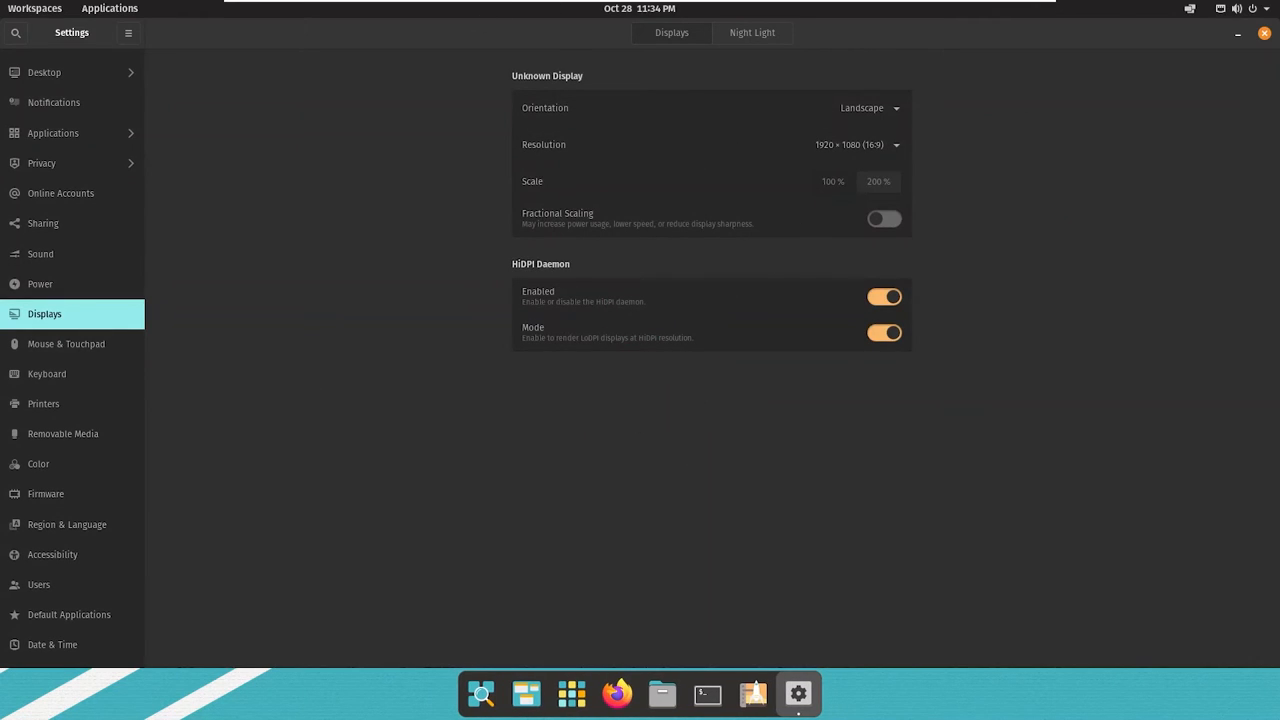
Step: Close the Settings window and open and dismiss the applications overview
click(1265, 34)
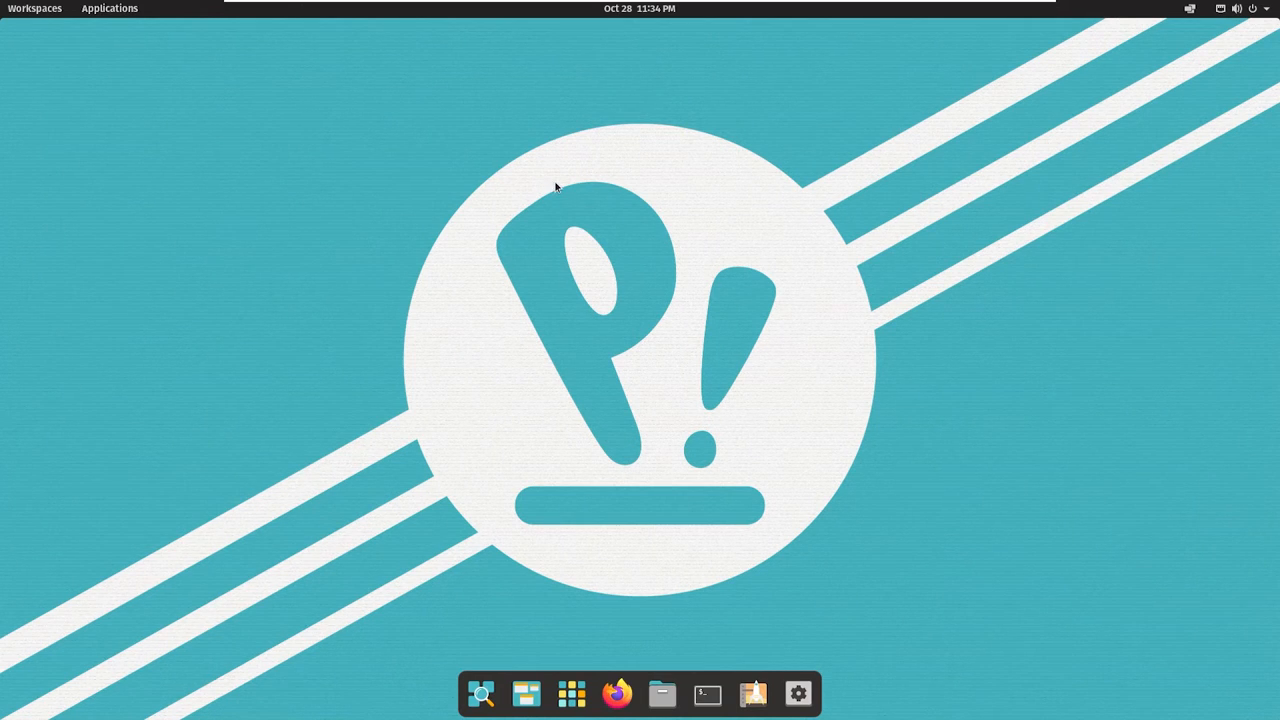
click(563, 702)
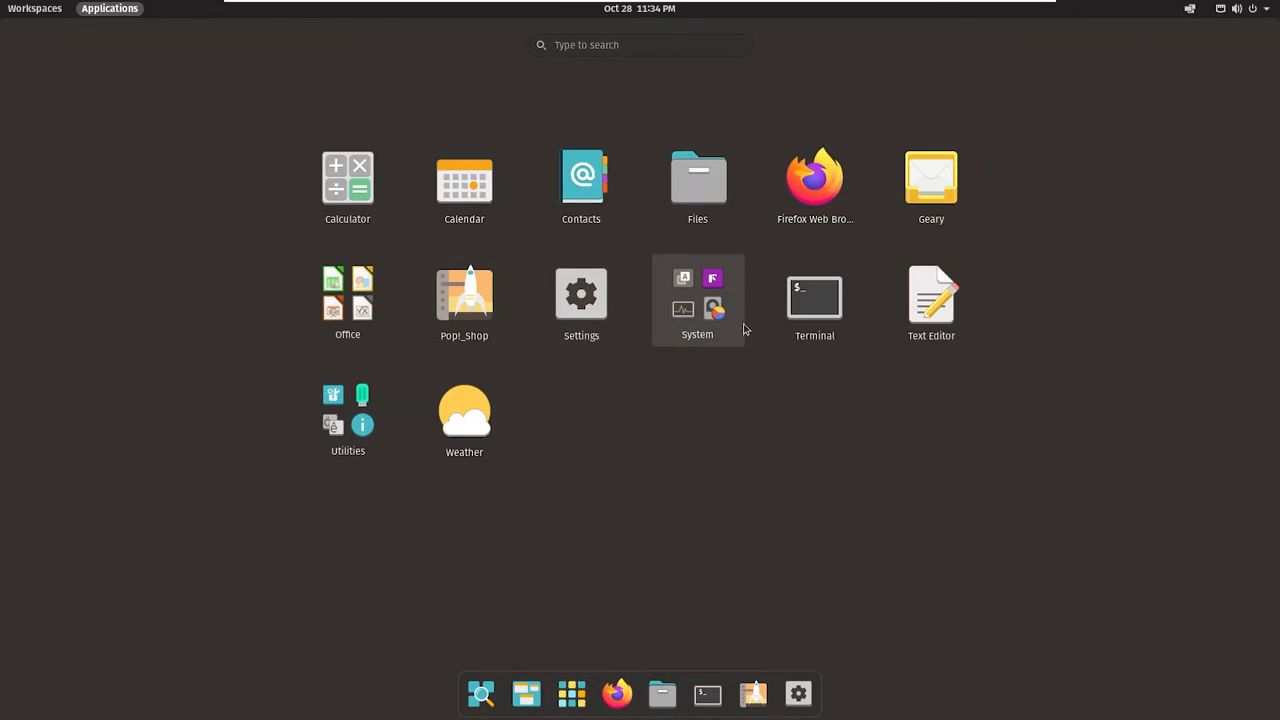
click(566, 708)
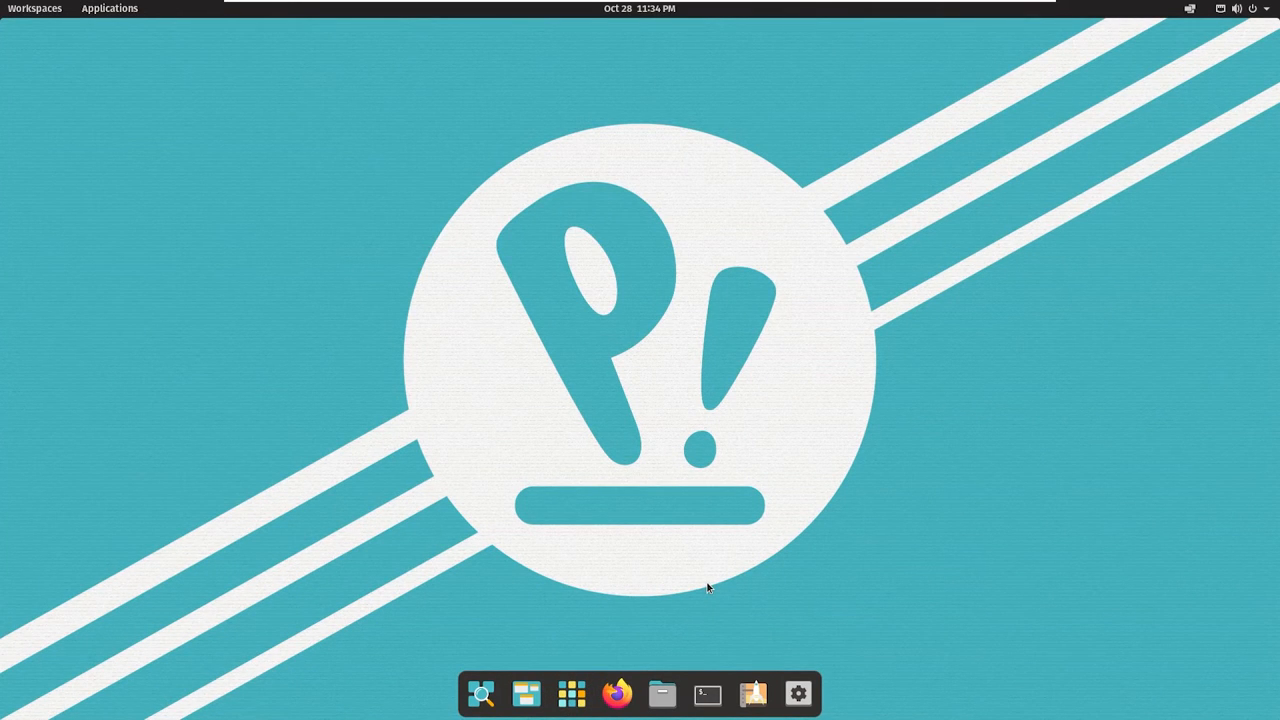
Step: Open a terminal, run sudo apt update, enter the sudo password, and close the terminal
key(super+t)
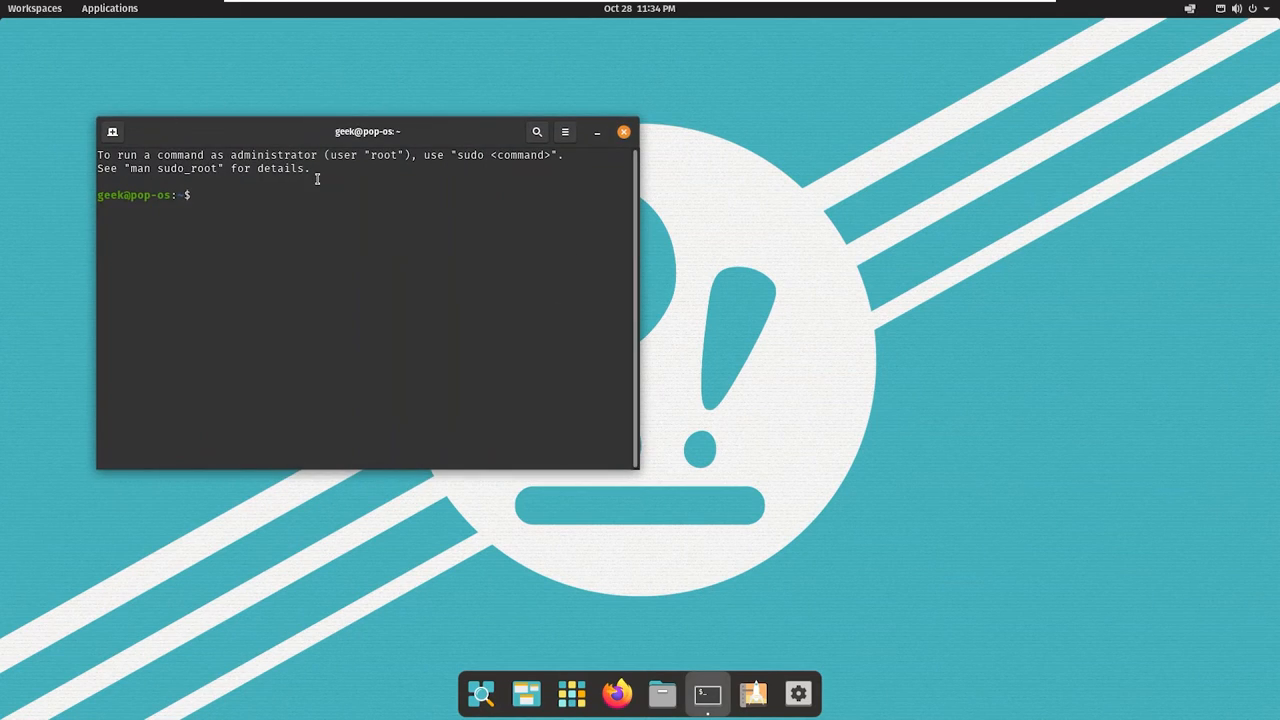
text(sudo apt update)
key(Return)
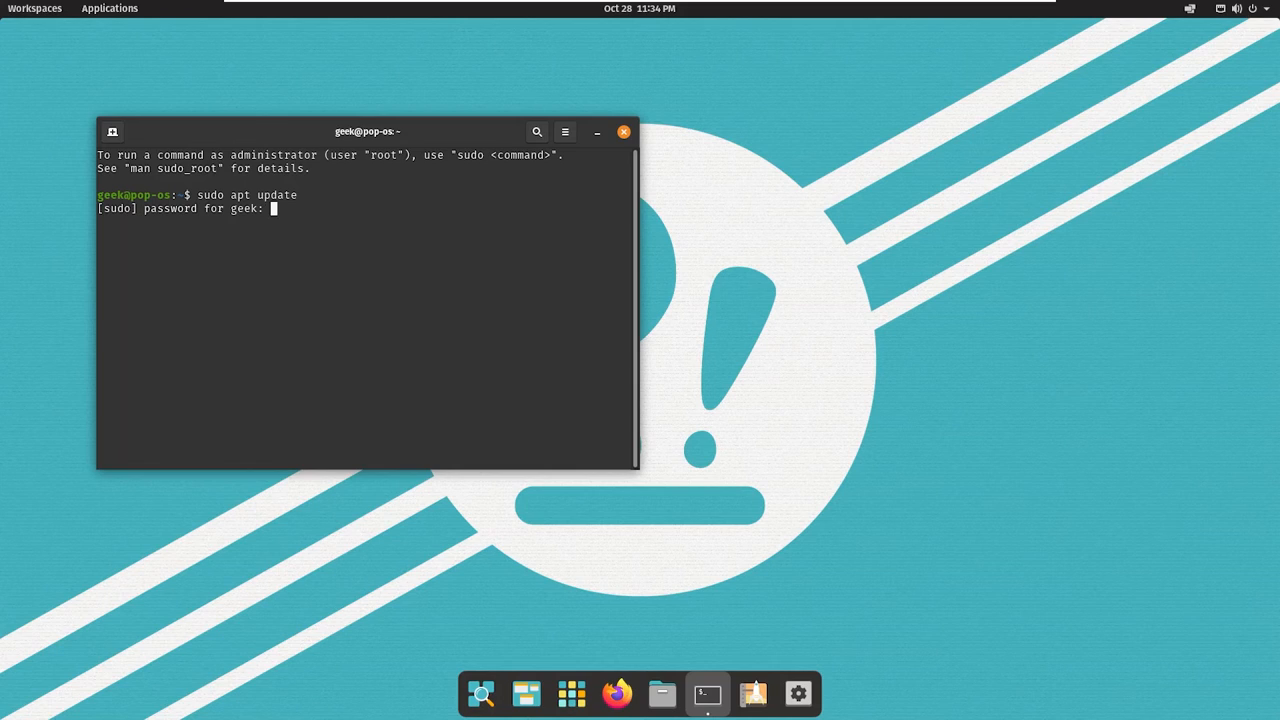
key(Return)
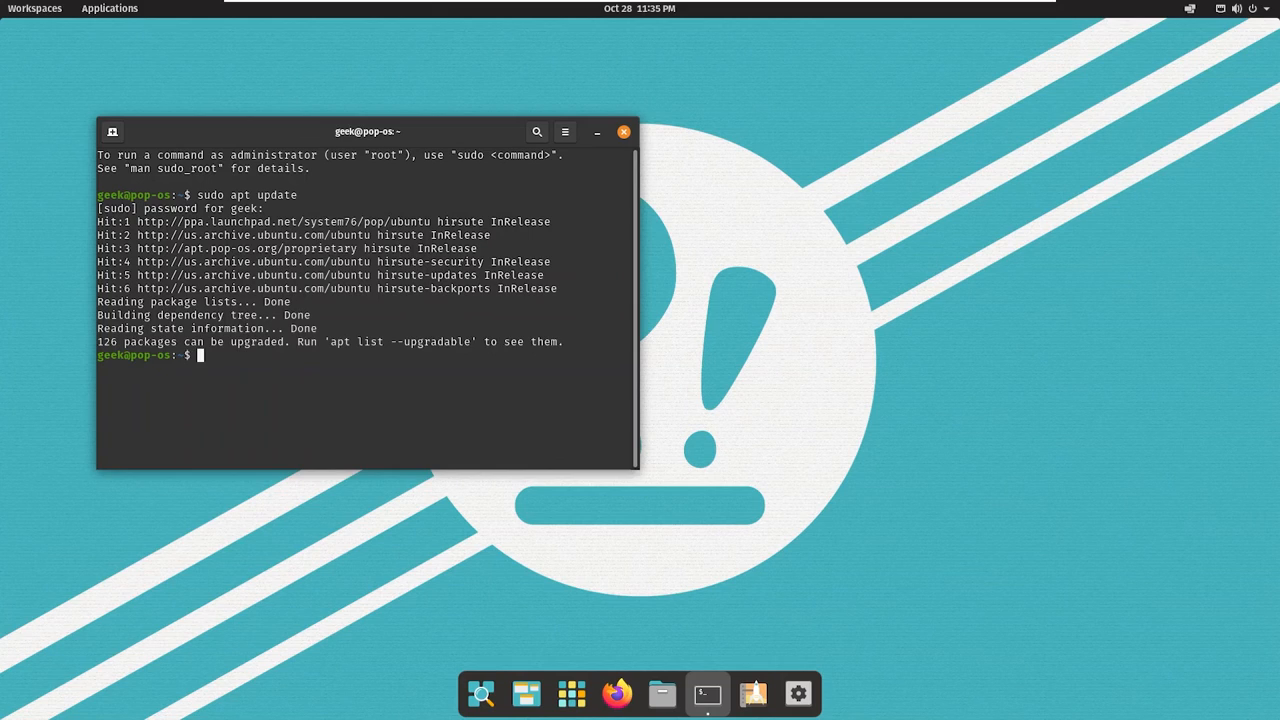
click(624, 131)
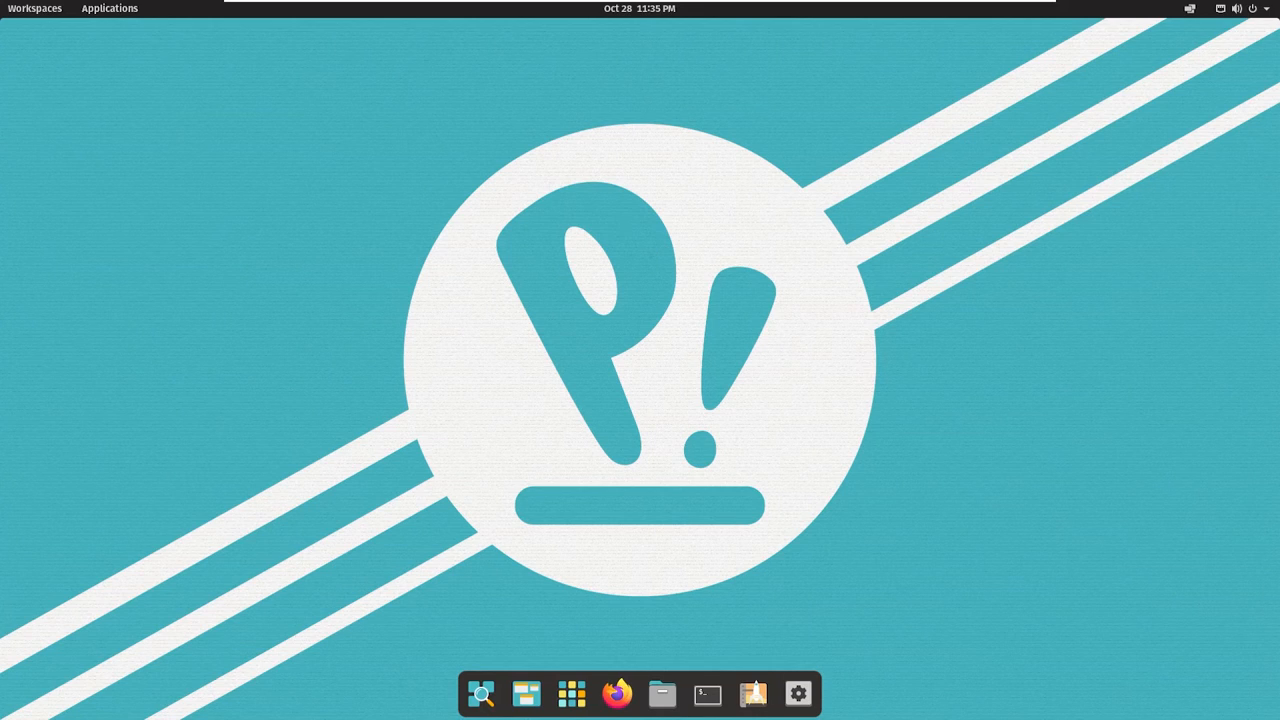
Step: Set the desktop background to the radio telescope dish picture and close Settings
click(796, 696)
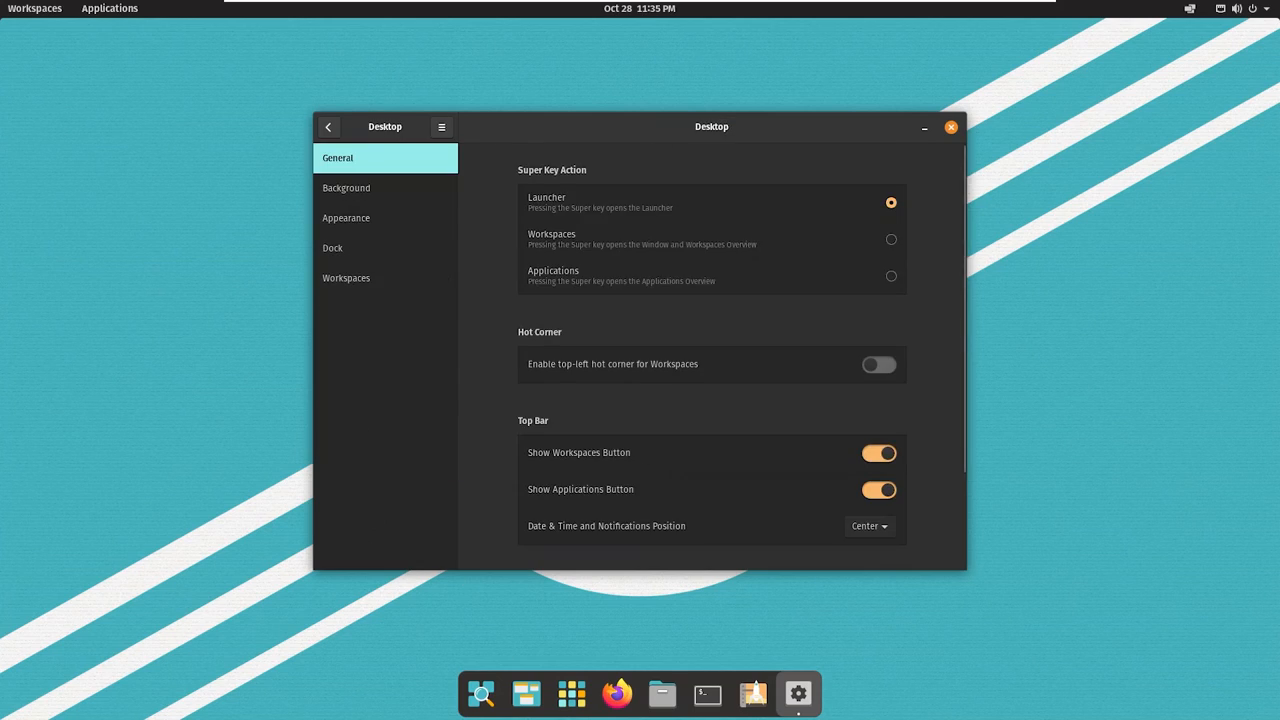
click(375, 190)
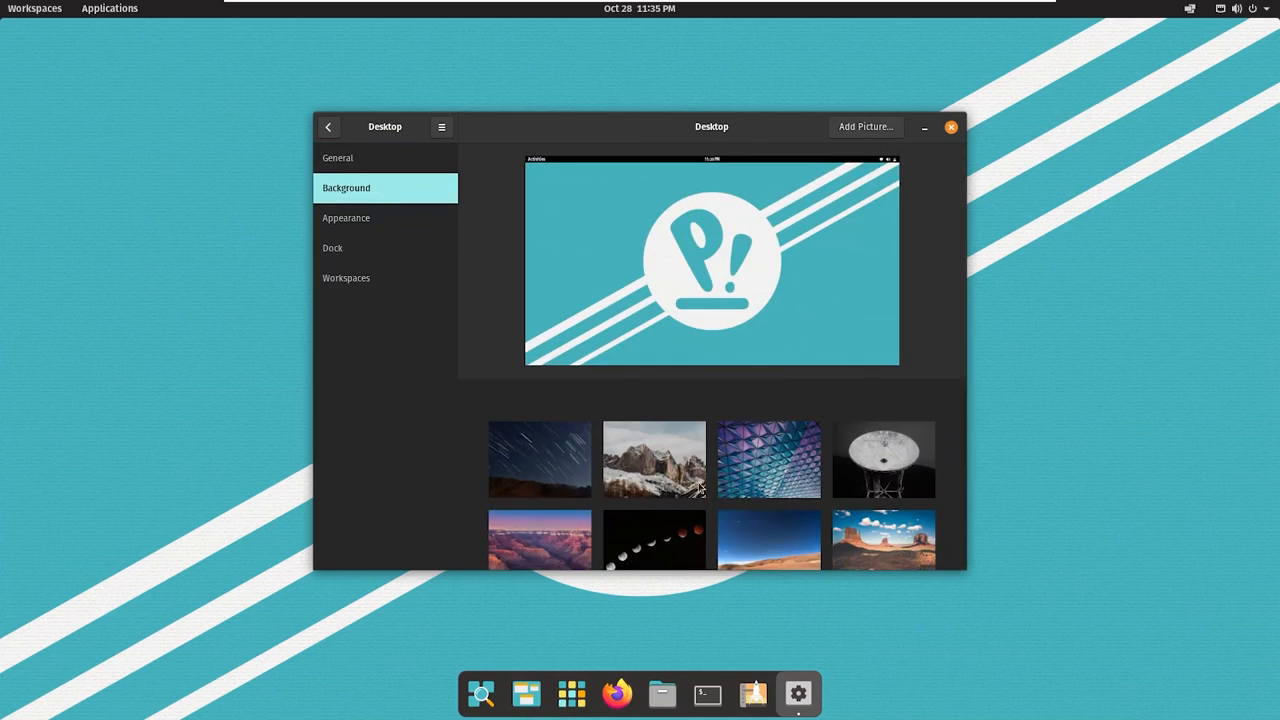
click(895, 466)
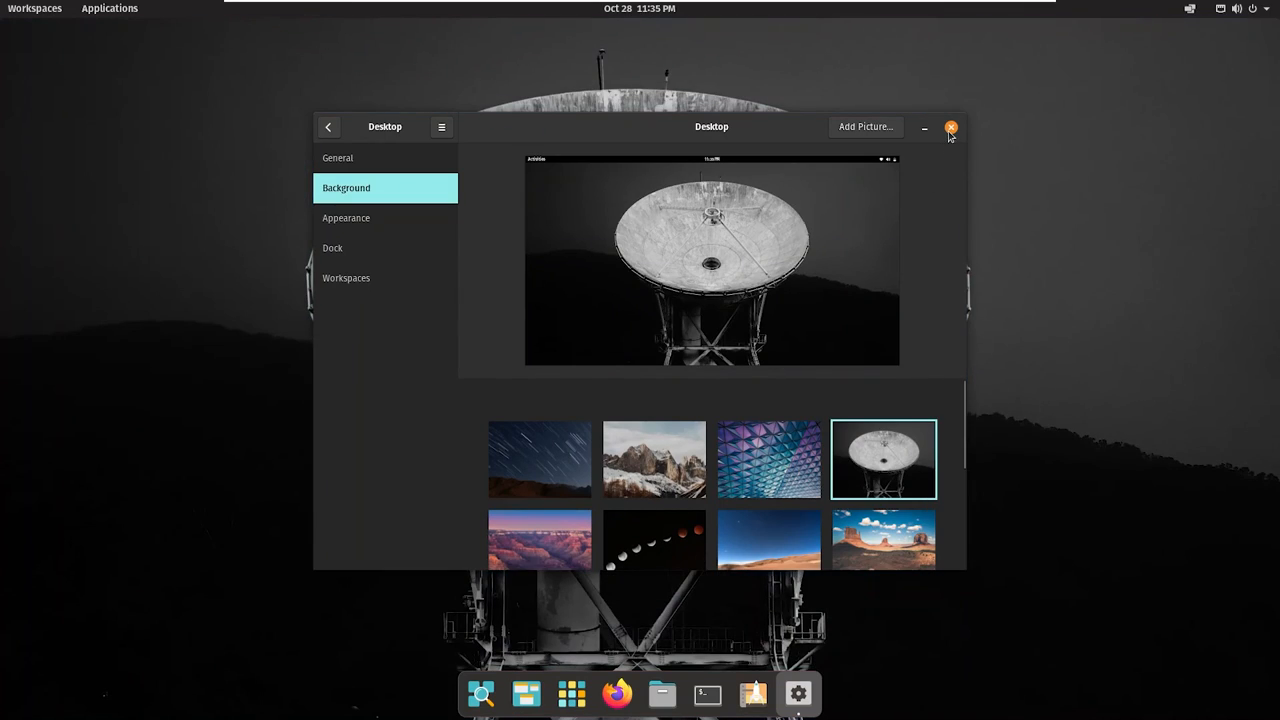
click(950, 128)
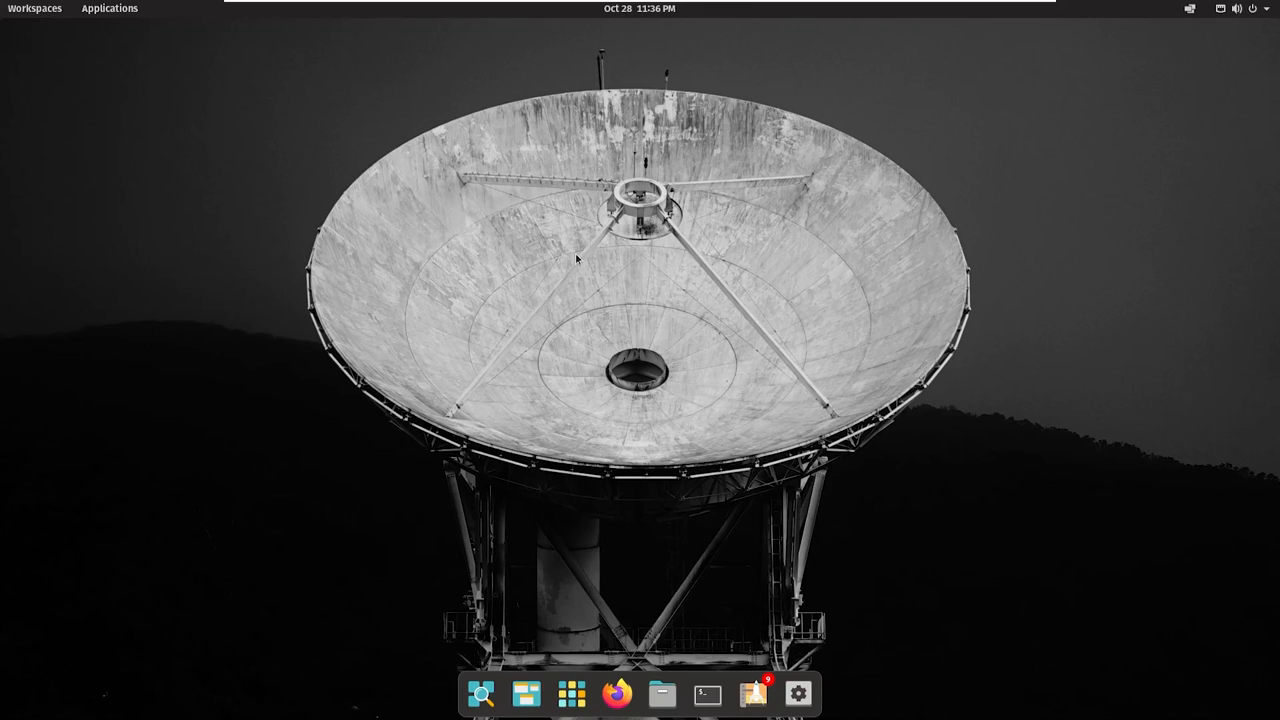
Step: Open the system menu and choose Power Off
click(1265, 10)
click(1212, 155)
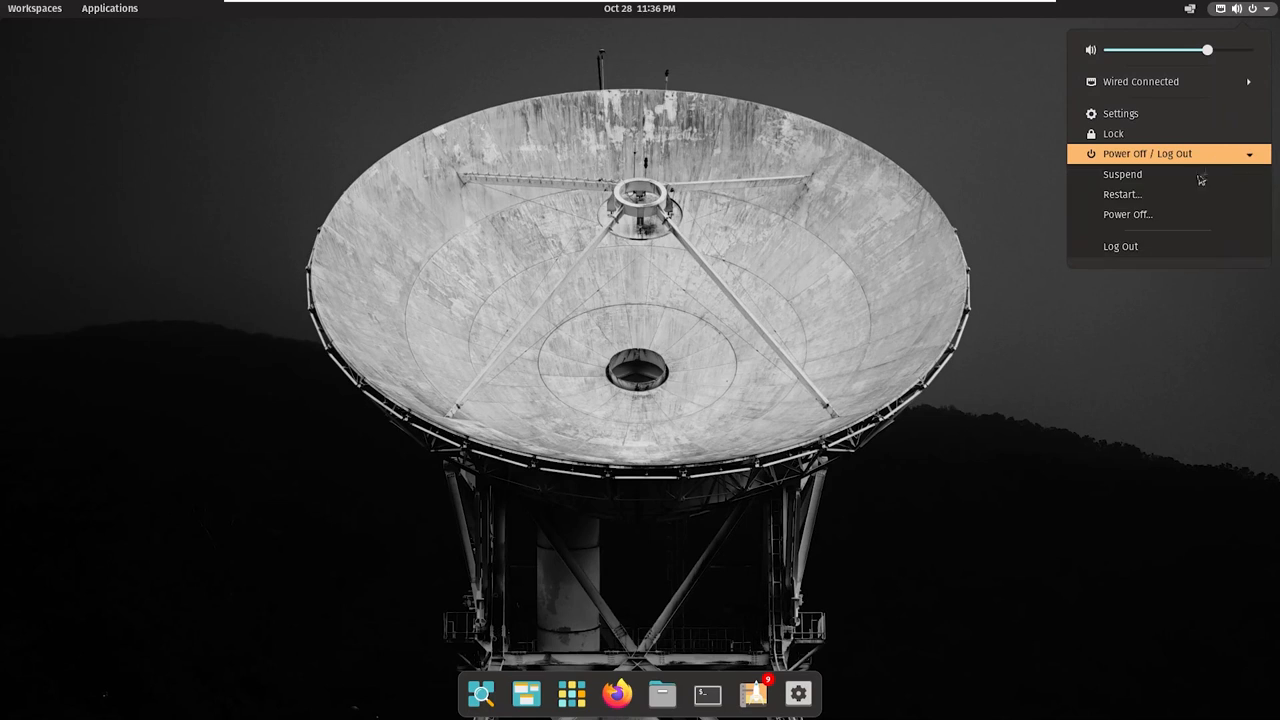
click(1156, 221)
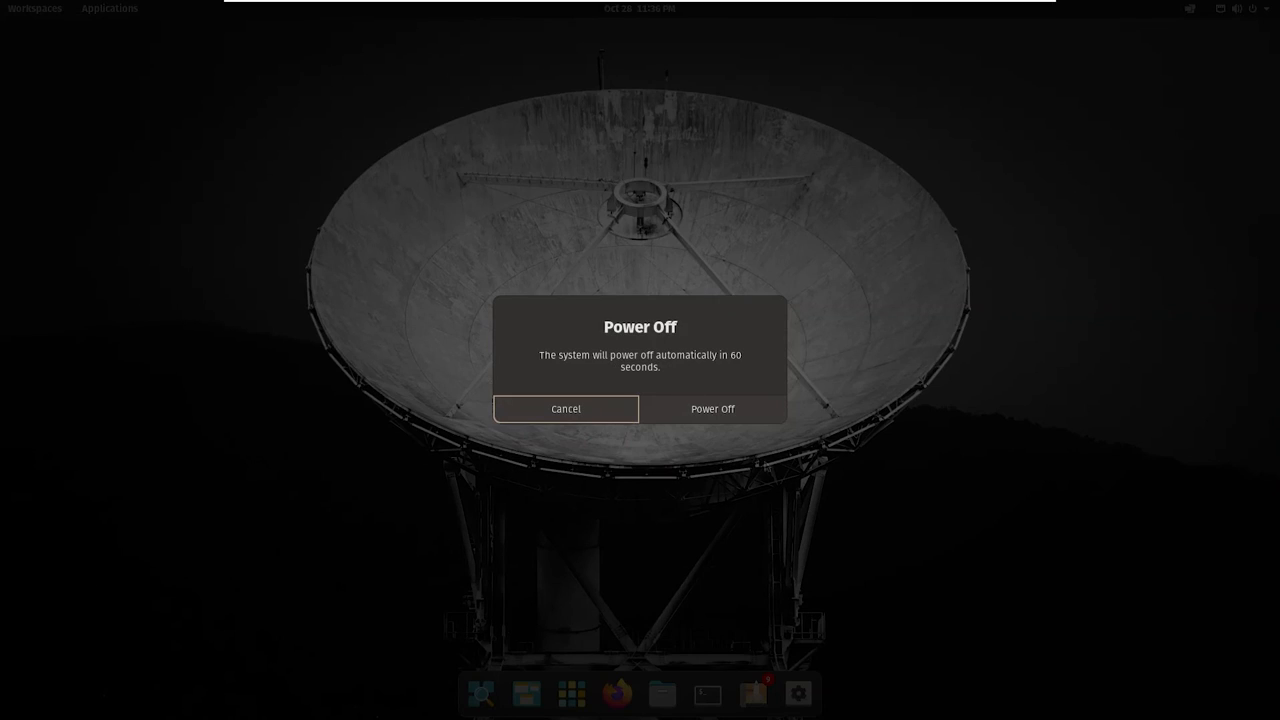